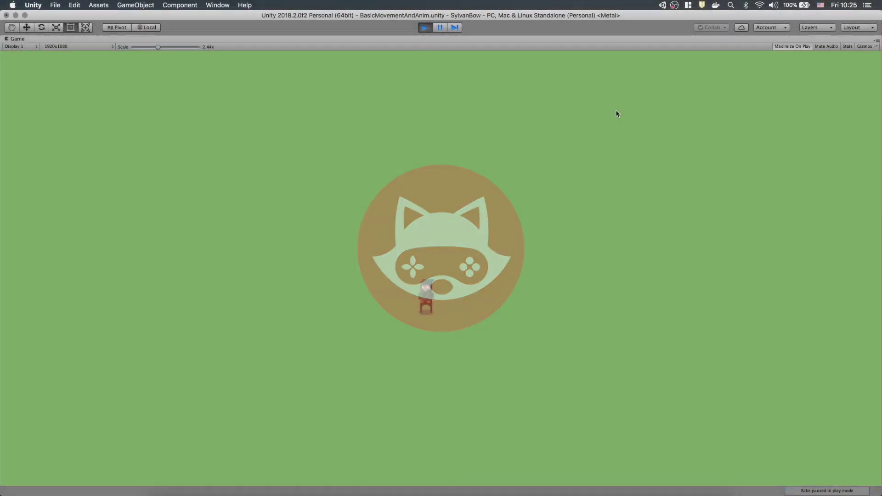
- Preview the finished demo by running archer Keith right, left and right, and view the BasicMovement script
key("Right")
key("Left")
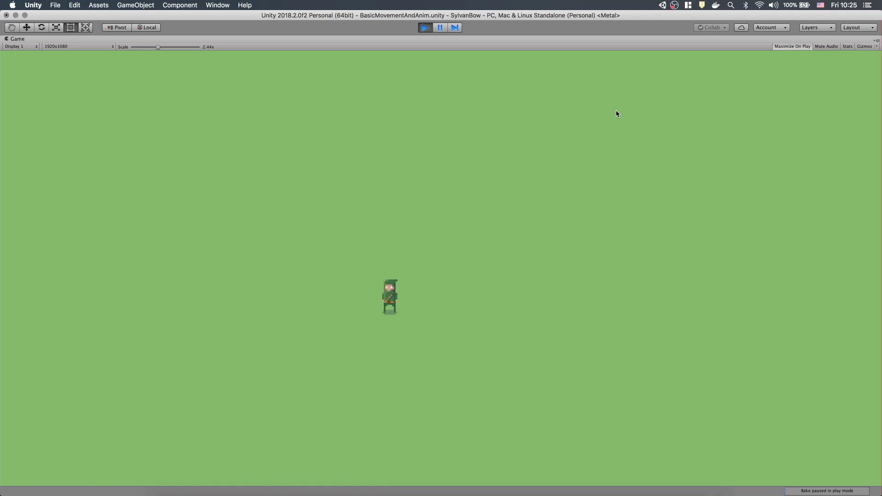
key("Right")
key("Right")
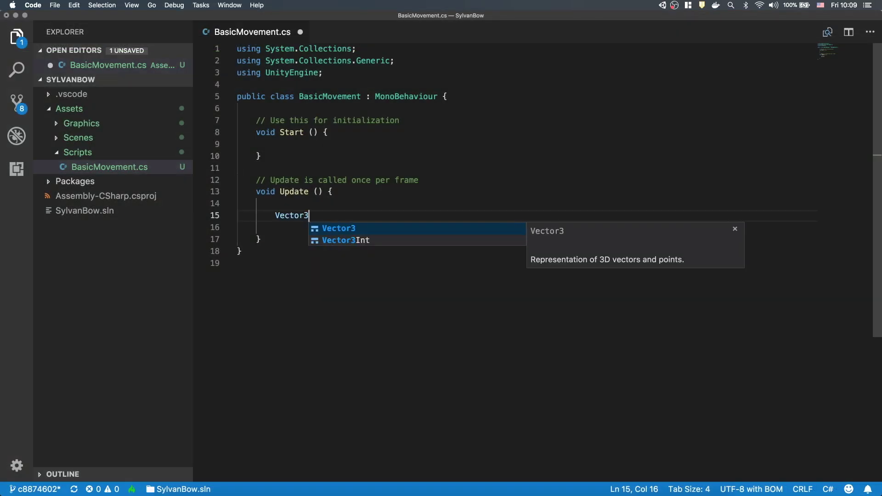
type("horizontal = new Vector3(Input.GetAxis(\"Horizontal\")")
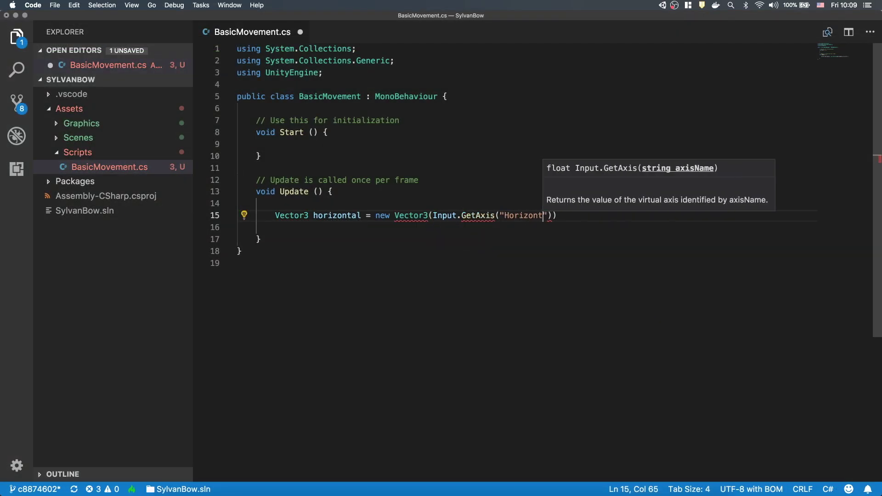
type(", 0.0f, 0.0f);")
key("Return")
type("transform.position = transform.position + horizontal * Time.deltaTime")
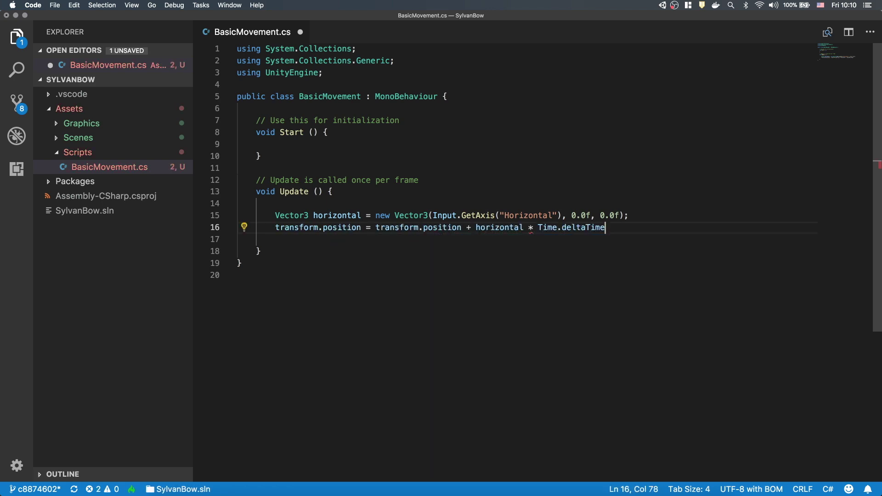
type(";")
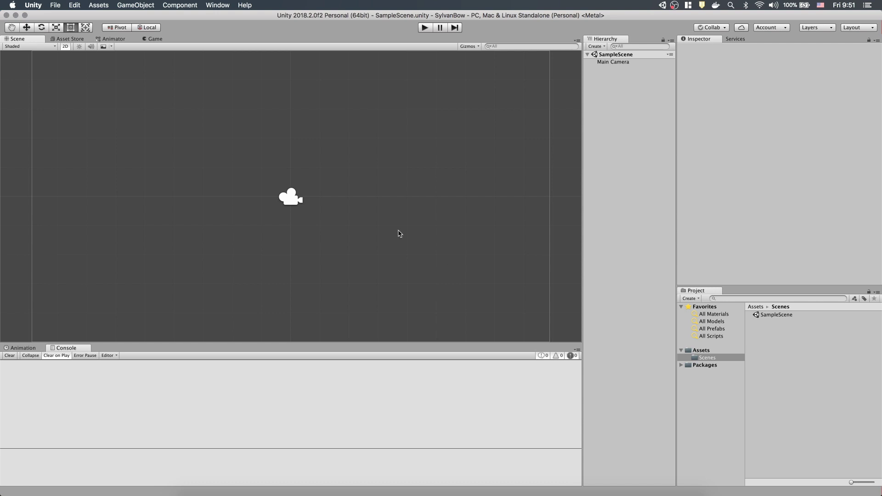
- Create a new empty scene and save it as BasicMovementAndAnim in the Scenes folder
left_click(62, 7)
left_click(55, 4)
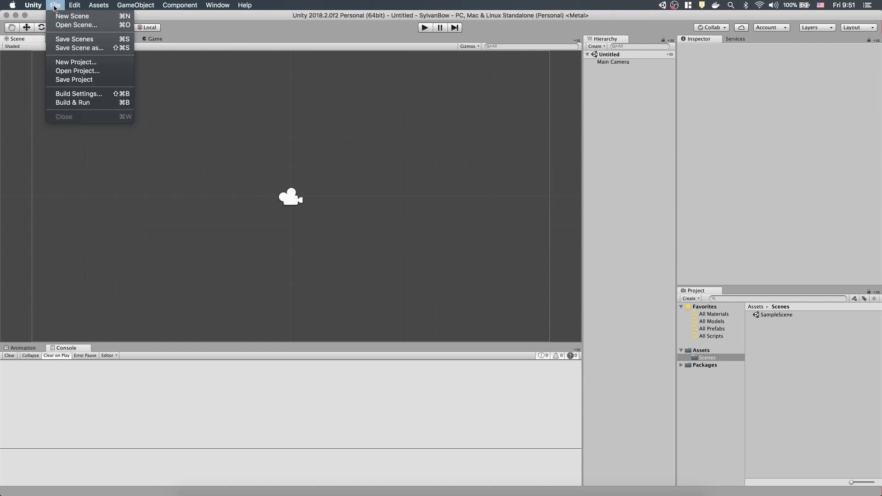
left_click(69, 44)
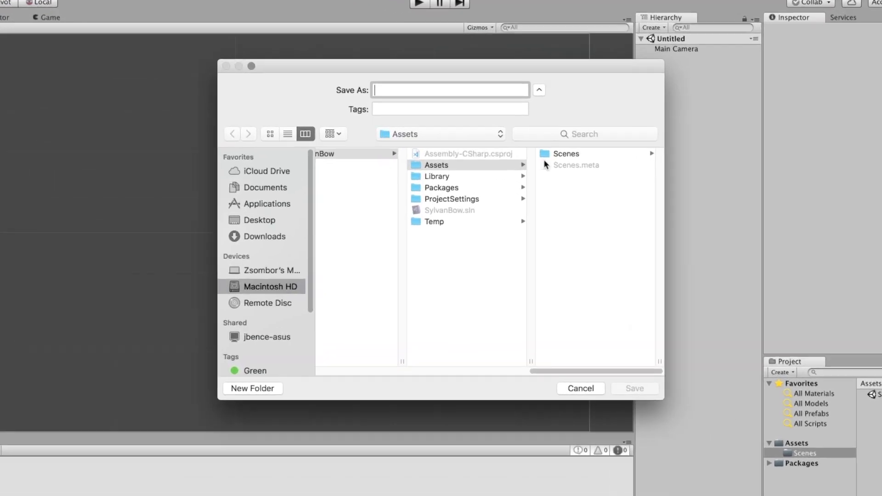
left_click(534, 140)
type("Ba")
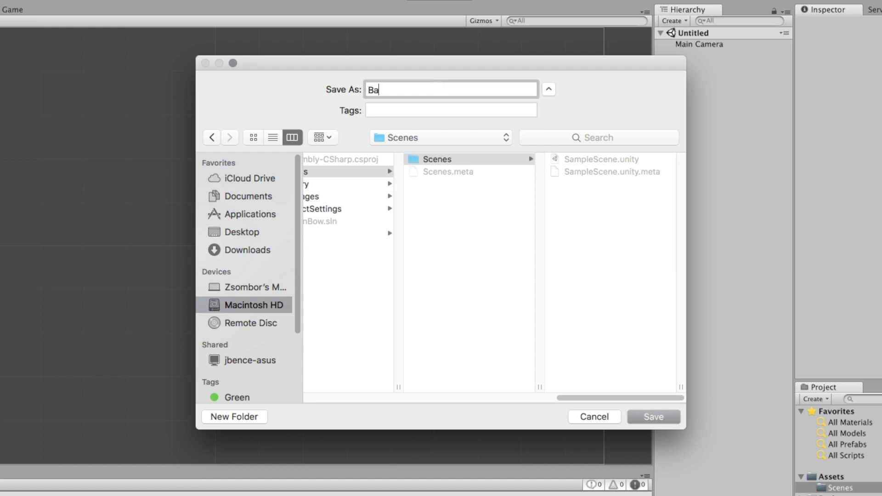
type("sicMovementA")
type("ndAnim")
left_click(668, 417)
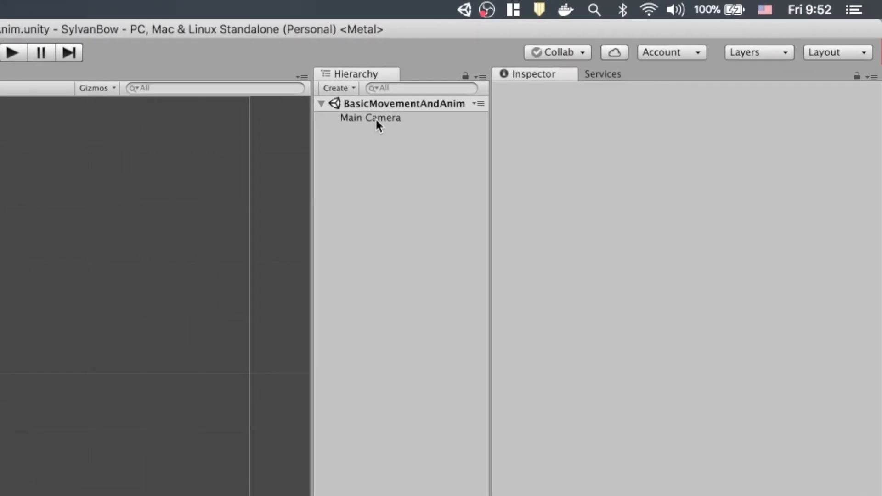
- Set the Main Camera to clear with Solid Color 84BB67 and check it in the Game view
left_click(615, 62)
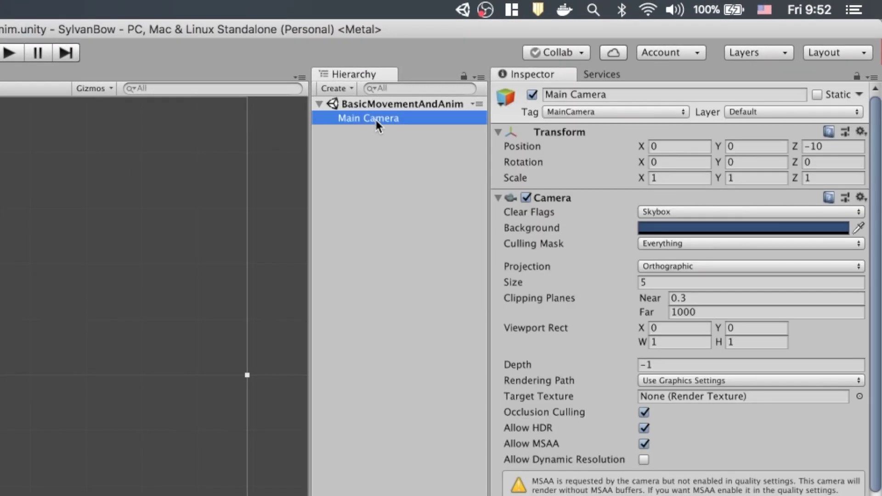
left_click(692, 211)
left_click(690, 228)
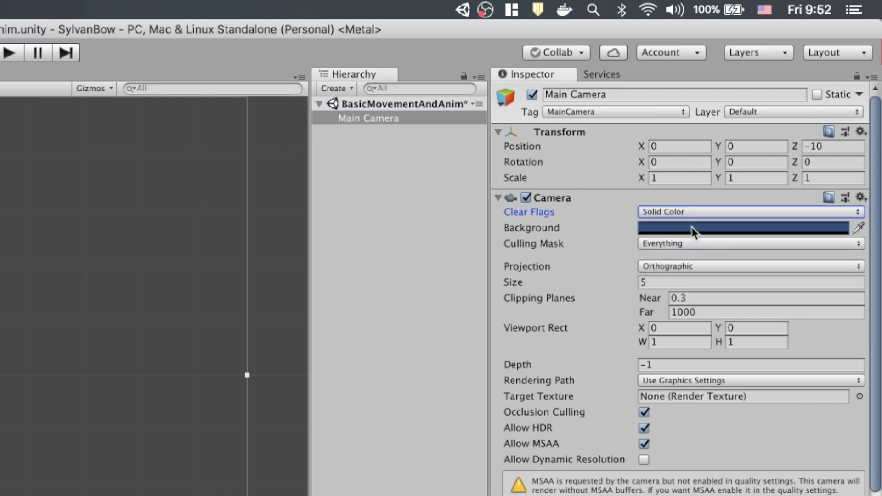
left_click(828, 232)
type("84BB67")
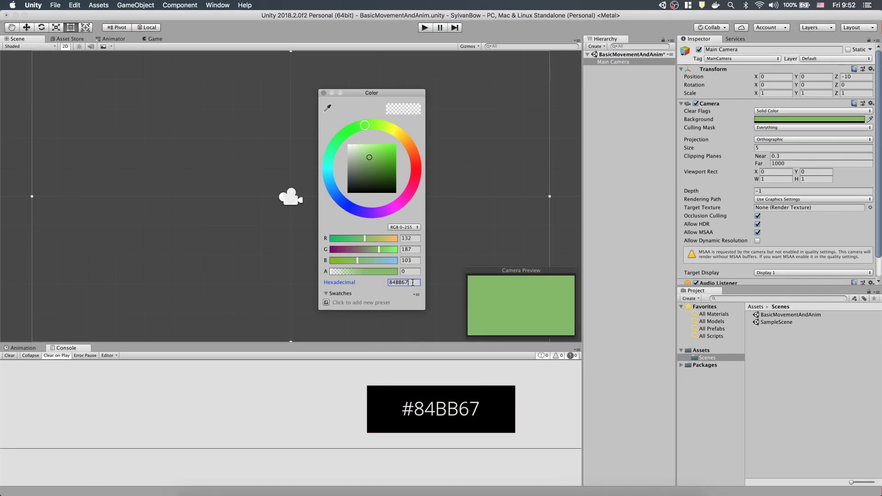
left_click(323, 92)
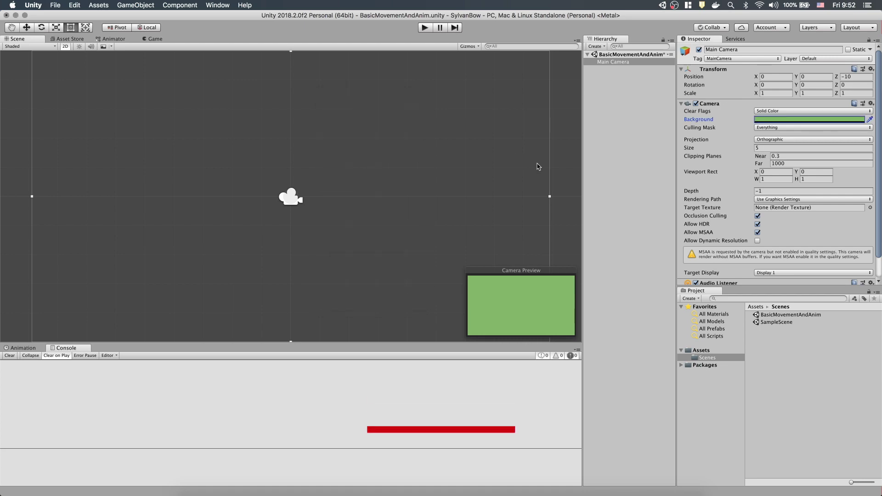
key("super+2")
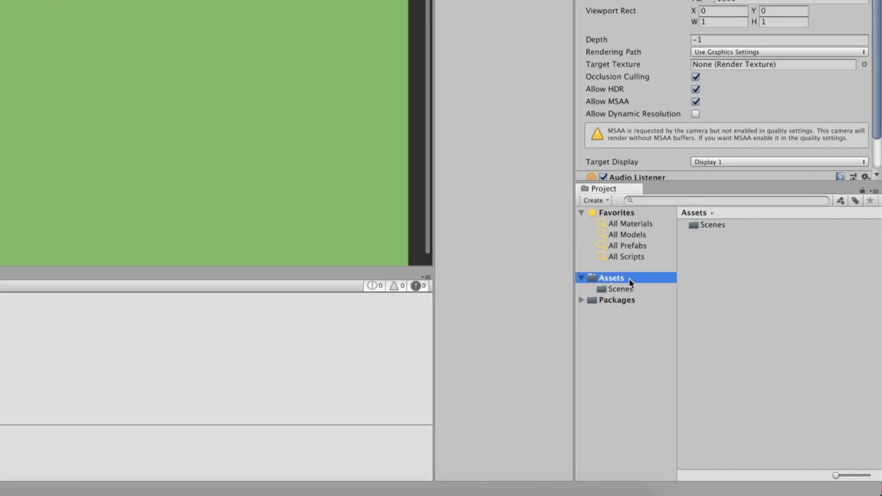
- Create a Graphics folder in Assets and open it
right_click(703, 351)
left_click(758, 27)
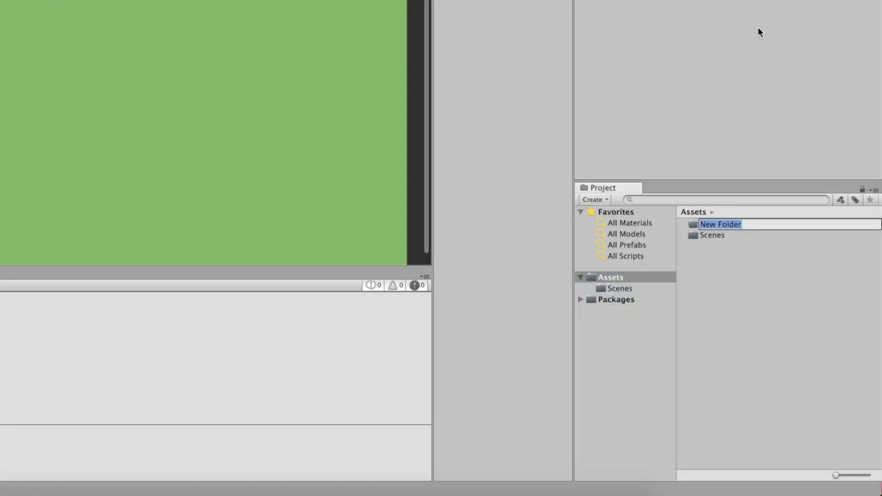
type("Graphics")
key("Return")
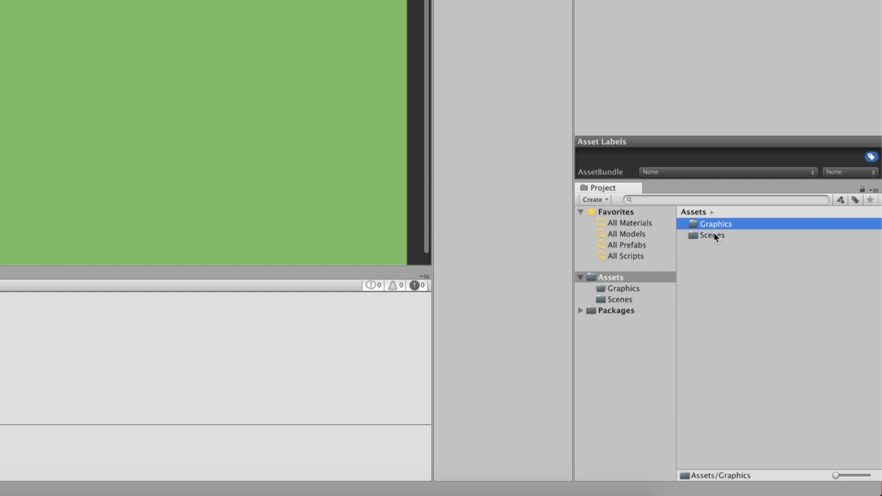
double_click(711, 226)
- Import BasicMovement.png from Finder into Graphics and select it to show its import settings
key("super+Tab")
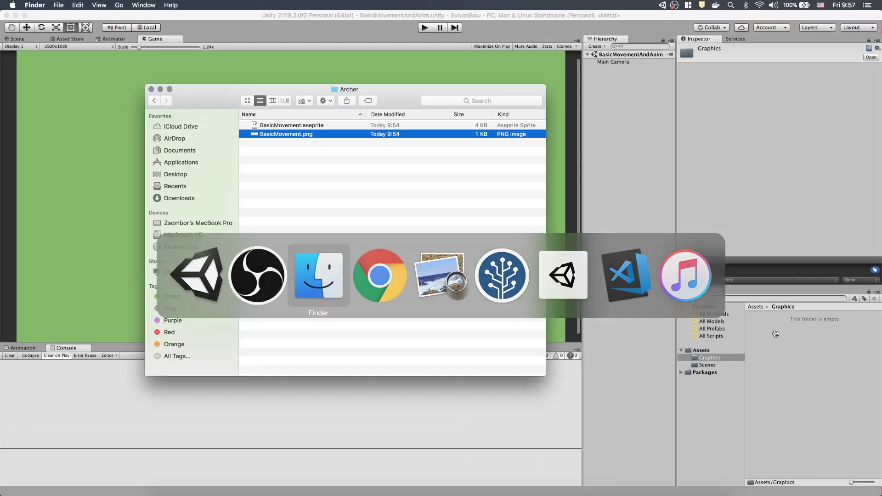
left_click_drag(294, 135, 817, 367)
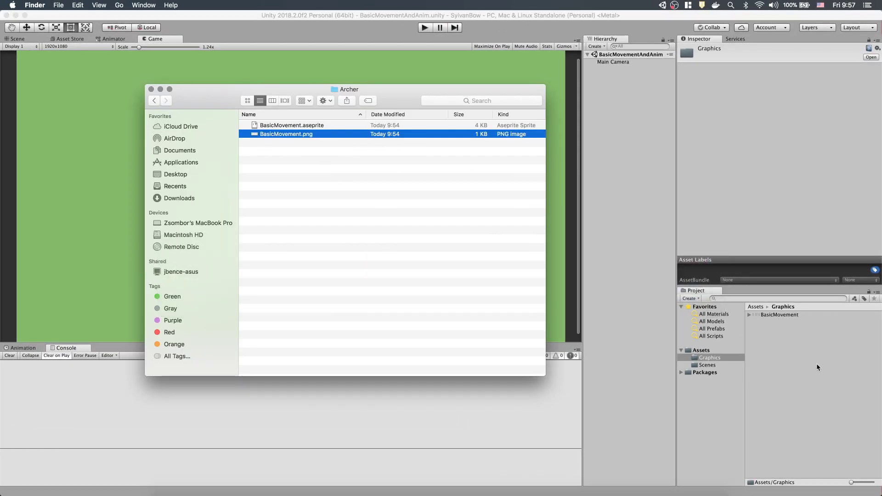
left_click(631, 281)
left_click(772, 315)
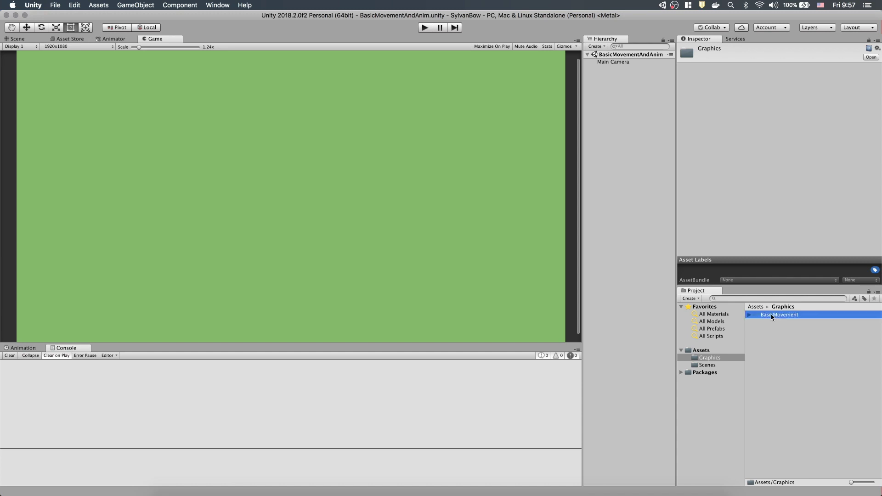
left_click_drag(767, 286, 771, 341)
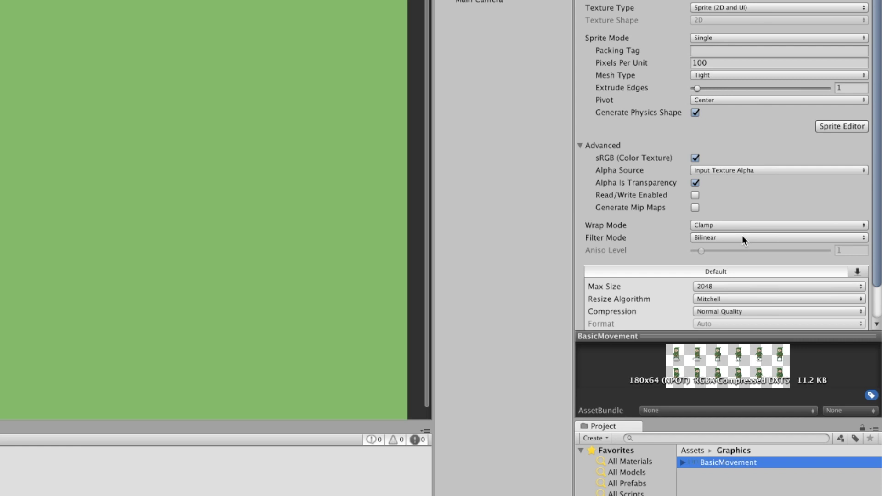
- Set the sprite sheet's Filter Mode to Point (no filter) and Compression to None, and apply
left_click(742, 237)
left_click(738, 230)
scroll(660, 235, "down", 2)
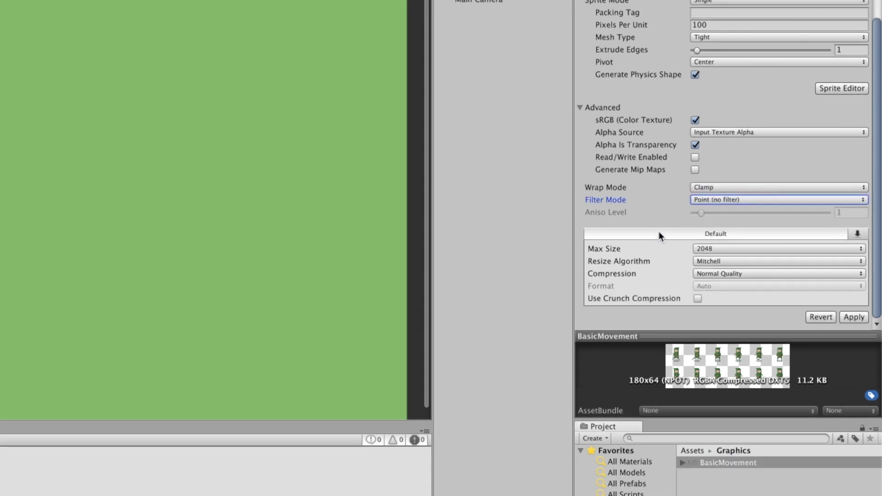
left_click(727, 274)
left_click(725, 254)
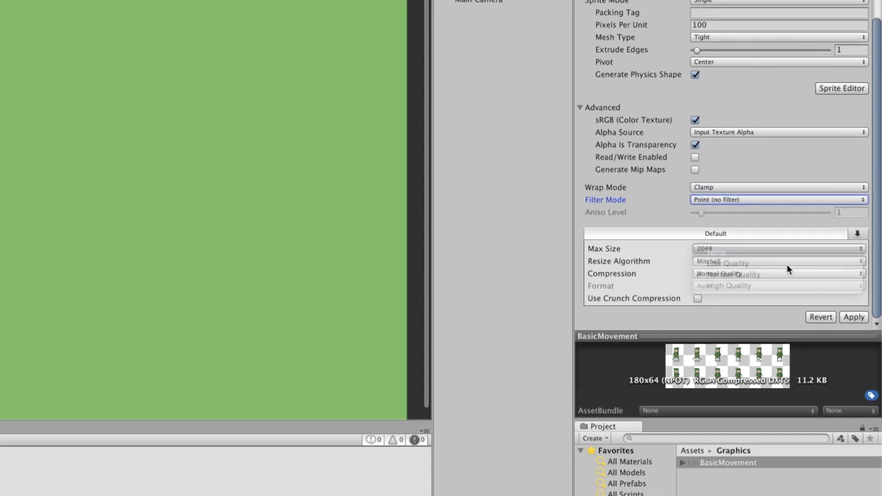
left_click(853, 318)
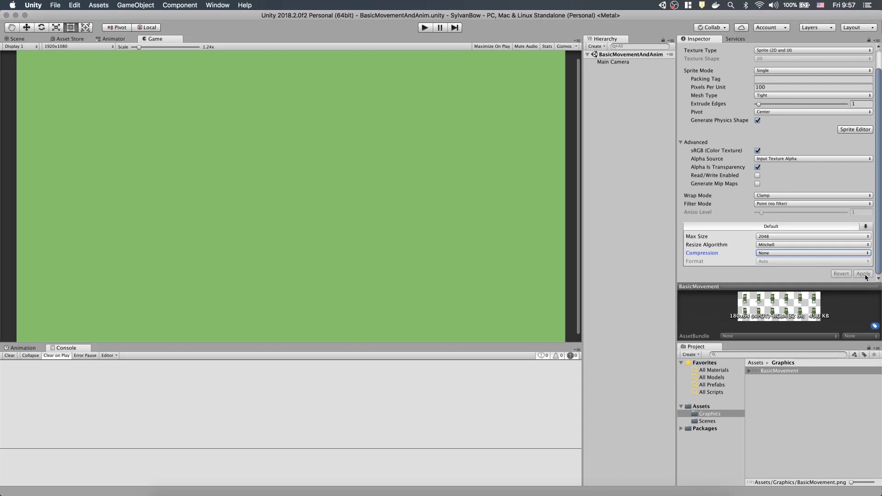
left_click(600, 299)
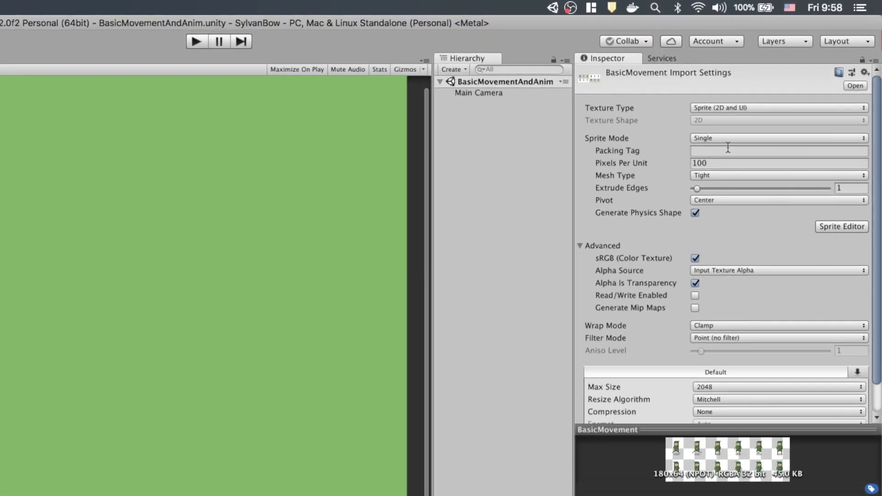
- Switch Sprite Mode to Multiple and apply the change
left_click(728, 140)
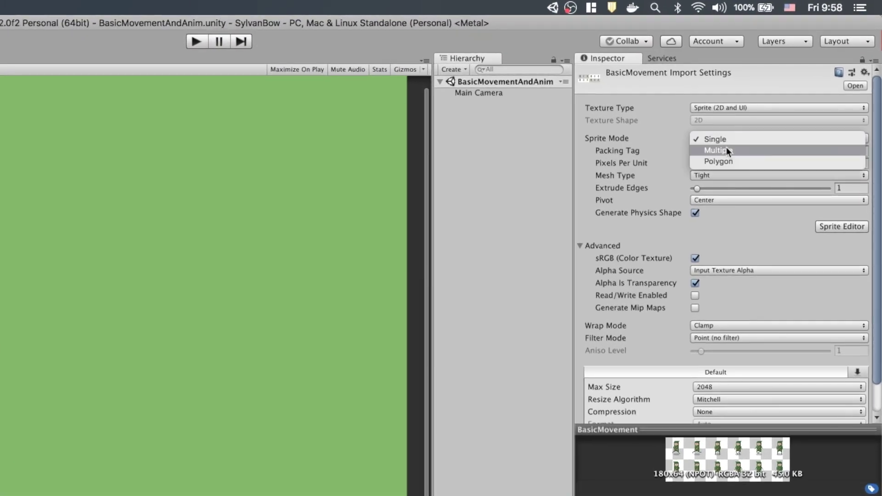
left_click(726, 148)
scroll(772, 251, "down", 2)
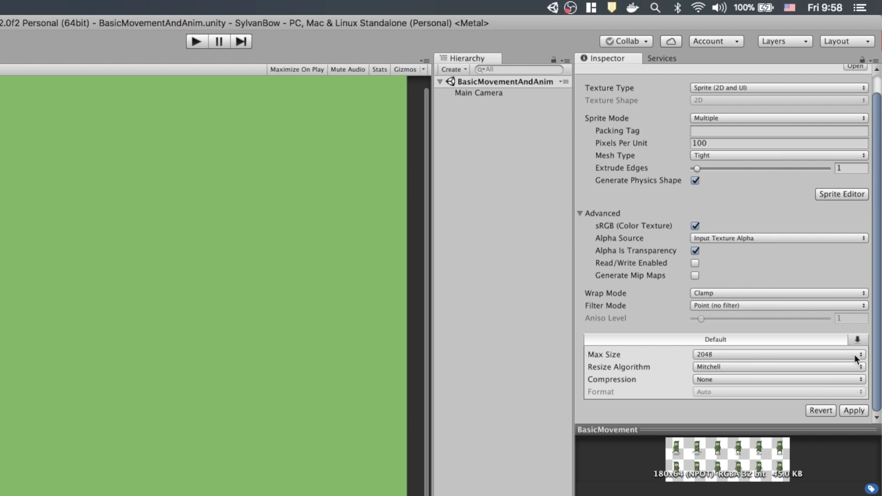
left_click(856, 411)
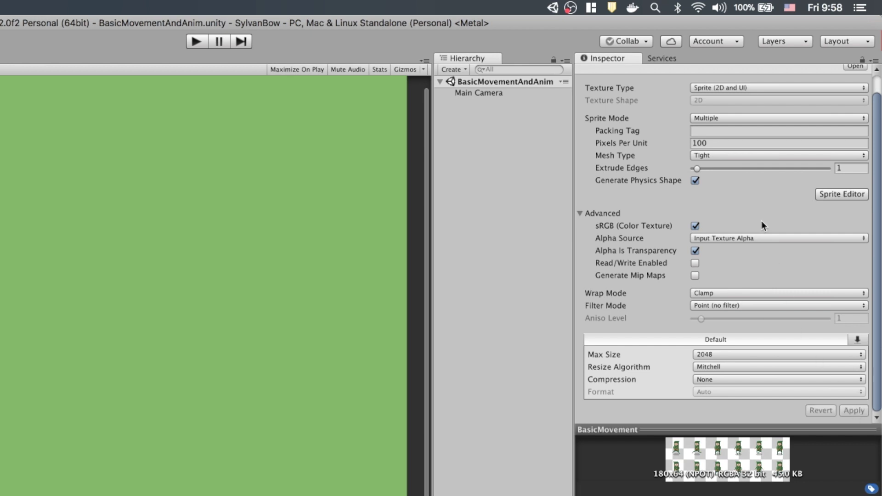
- In the Sprite Editor, grid-slice the sheet by 30×30 cell size and apply the slices
left_click(827, 195)
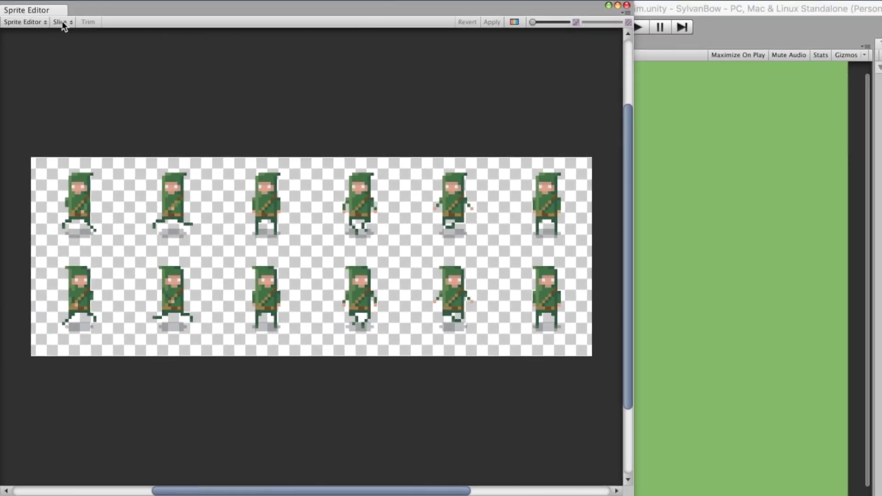
left_click(61, 21)
left_click(152, 33)
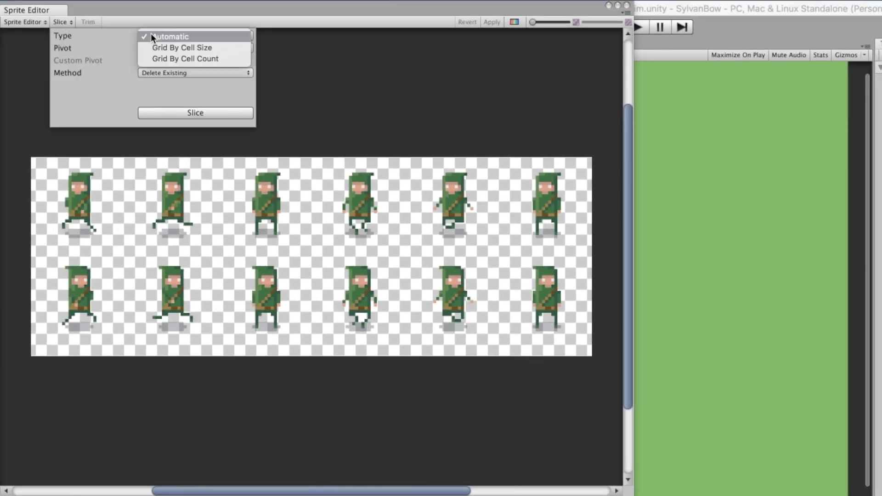
left_click(175, 48)
type("30")
key("Tab")
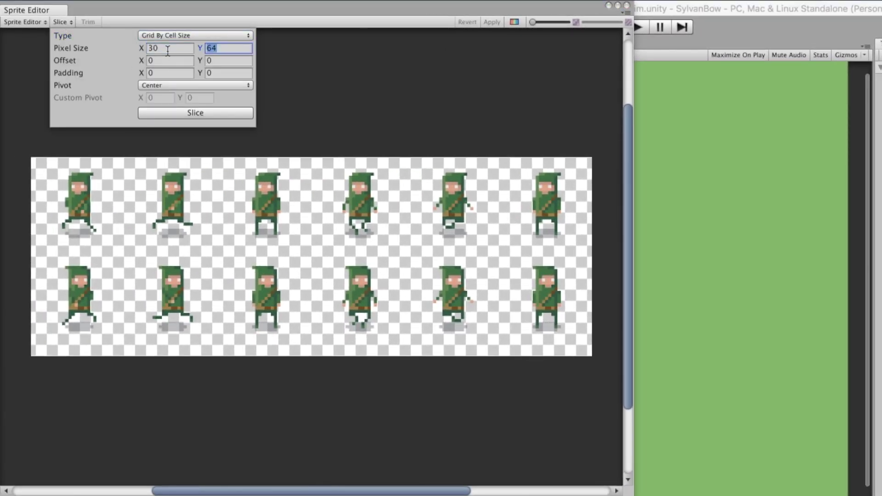
type("30")
left_click(194, 112)
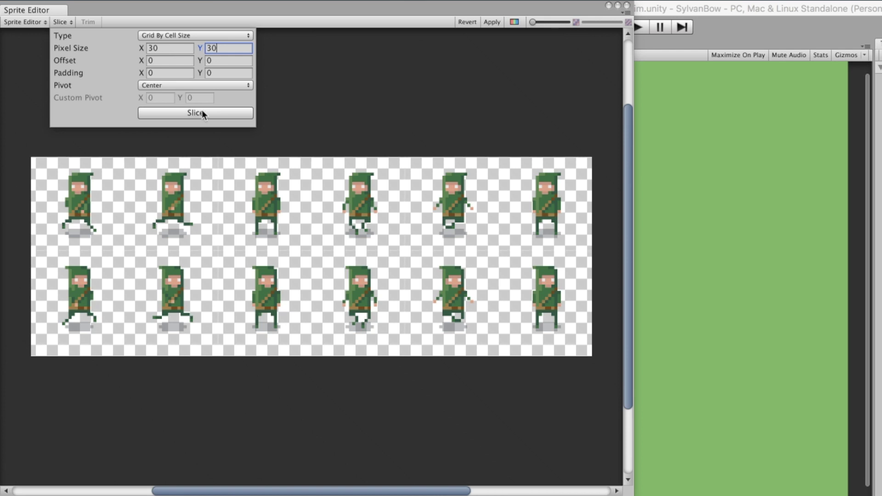
left_click(488, 24)
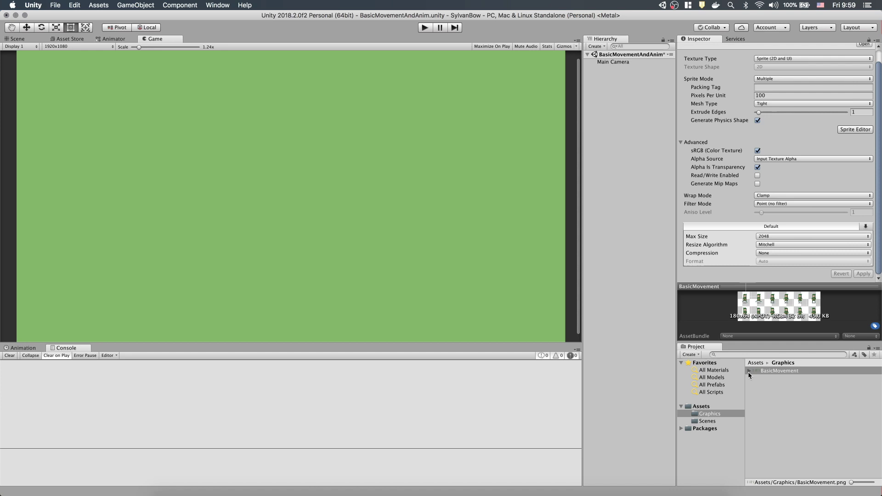
- Check the BasicMovement_0–_11 sprite list, then dock the Game view below the Scene view
left_click(748, 371)
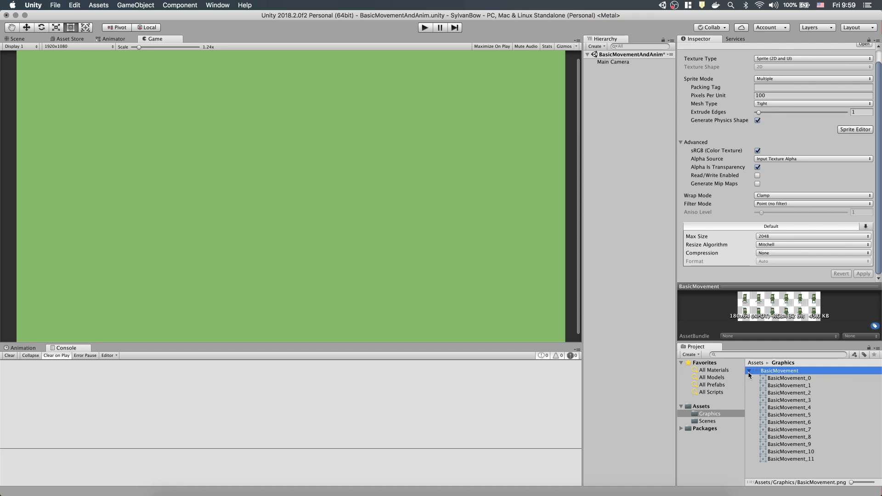
left_click(749, 372)
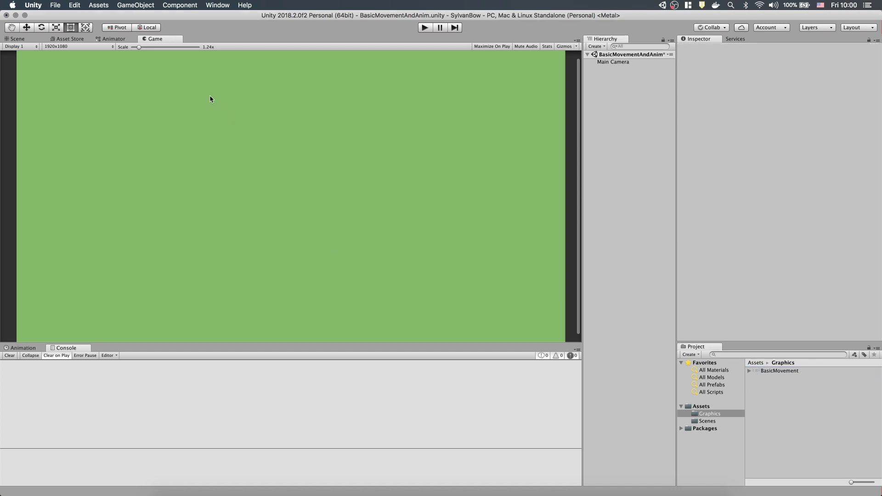
mouse_move(159, 38)
left_mouse_down()
mouse_move(141, 302)
mouse_move(112, 350)
left_mouse_up()
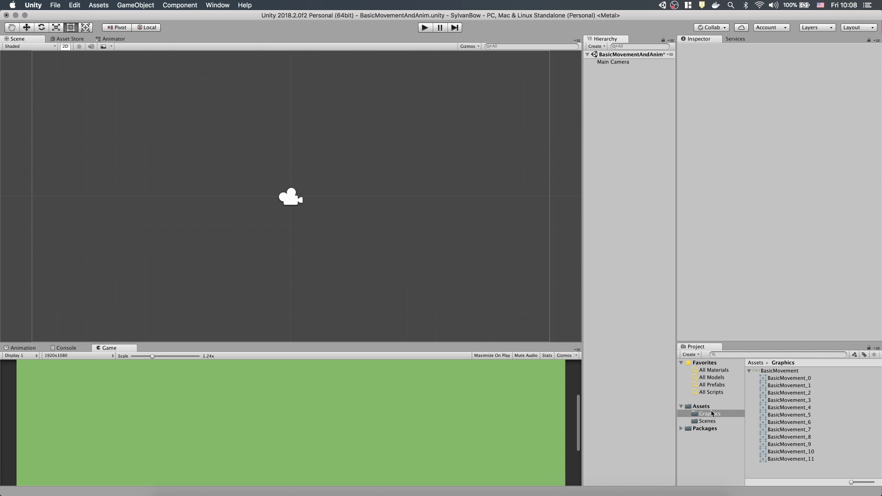
- Place BasicMovement_2 in the scene, rename it Keith, and set camera size to 1.8
left_click_drag(789, 392, 290, 204)
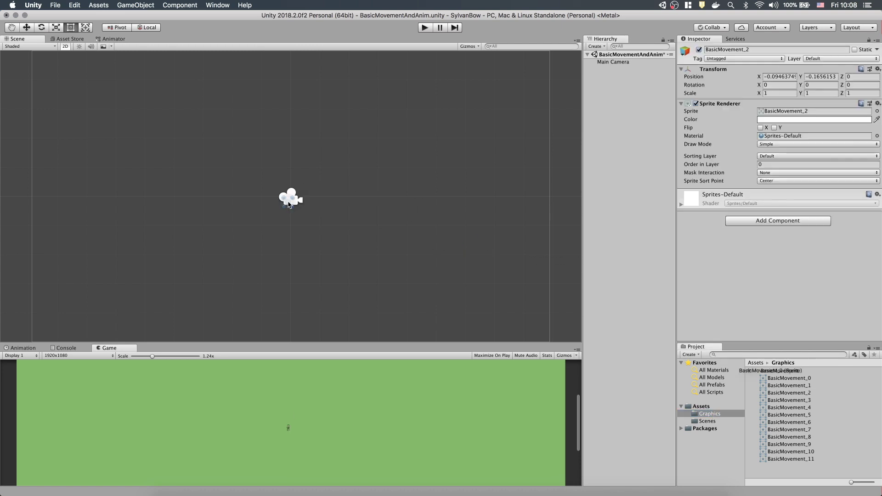
left_click(626, 69)
type("K")
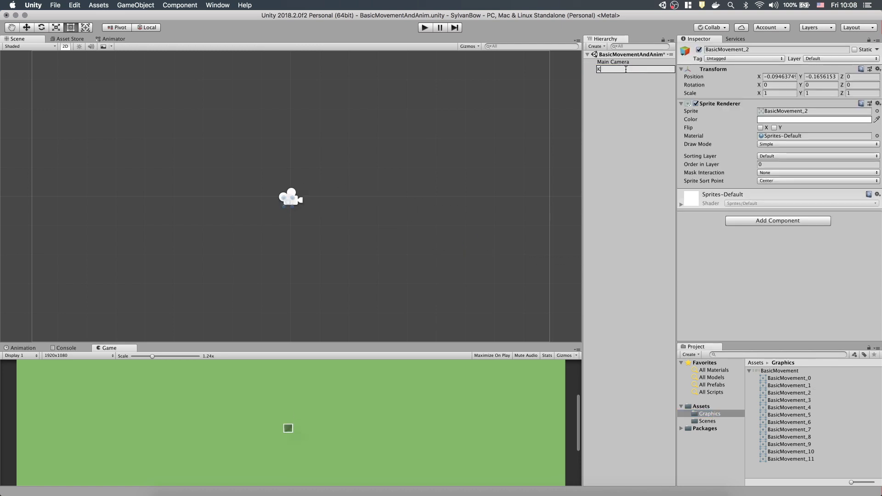
type("eith")
key("Return")
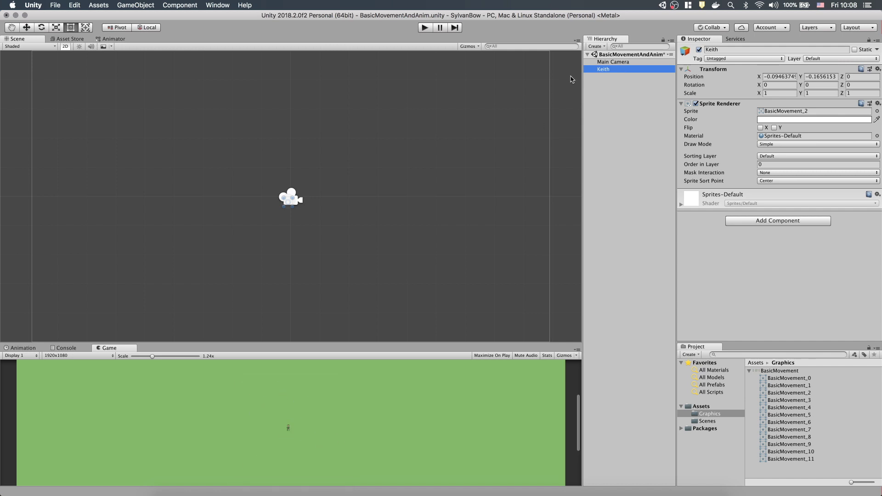
left_click(611, 61)
left_click(771, 148)
type("1")
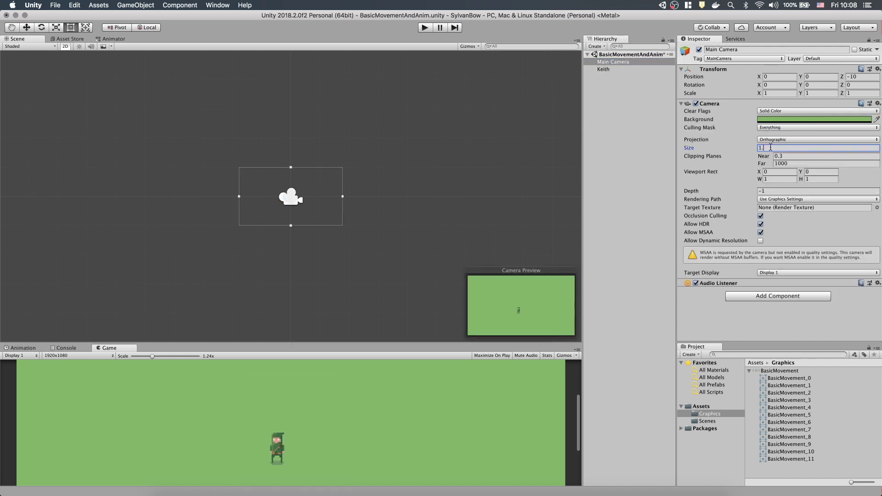
type(".8")
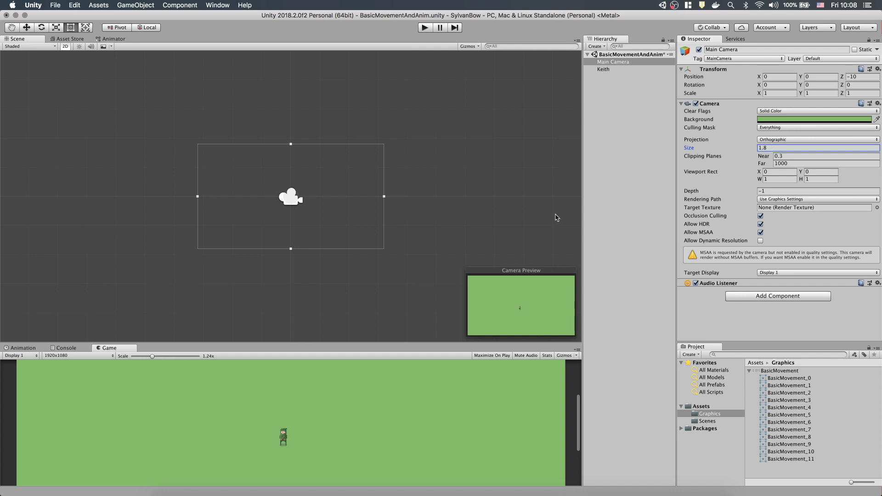
- Create a Scripts folder in Assets and open it
left_click(703, 406)
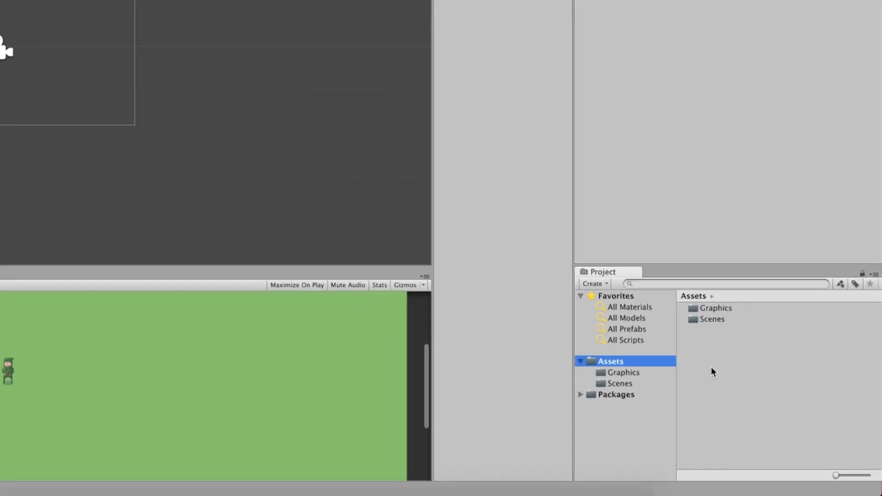
right_click(711, 369)
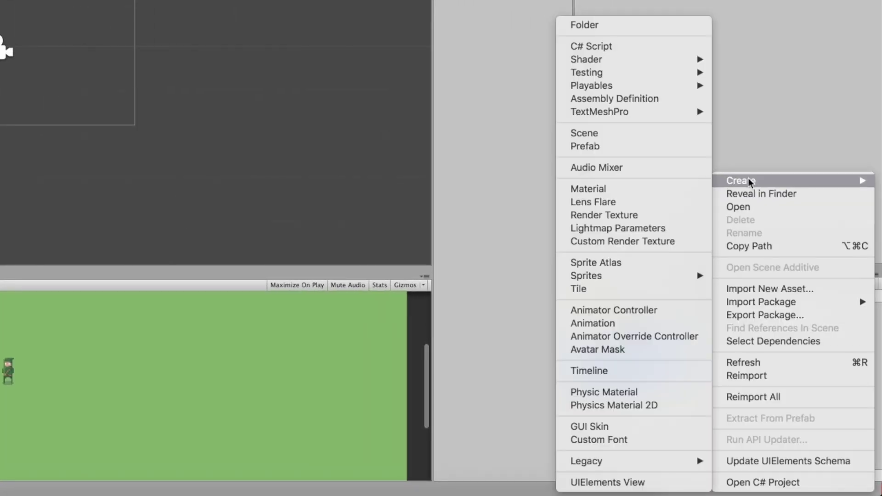
left_click(632, 28)
type("Scripts")
key("Return")
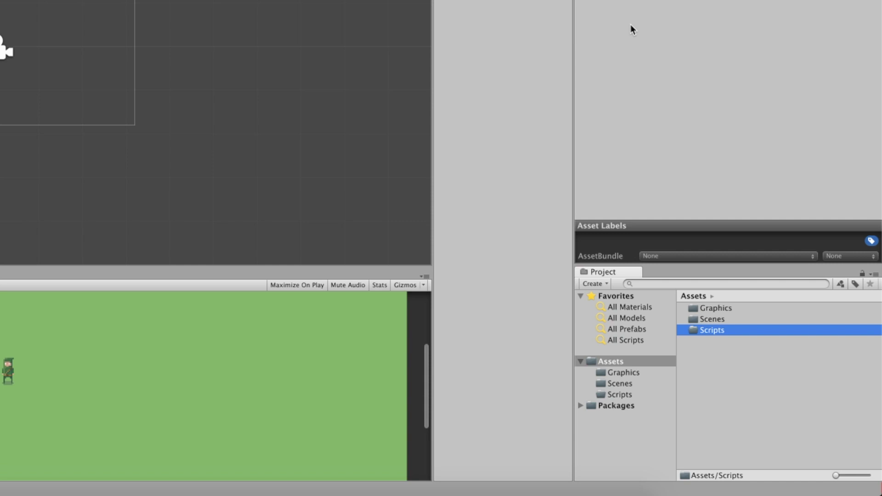
double_click(713, 331)
- Create a C# script named BasicMovement in Scripts and open it for editing
right_click(708, 315)
left_click(617, 52)
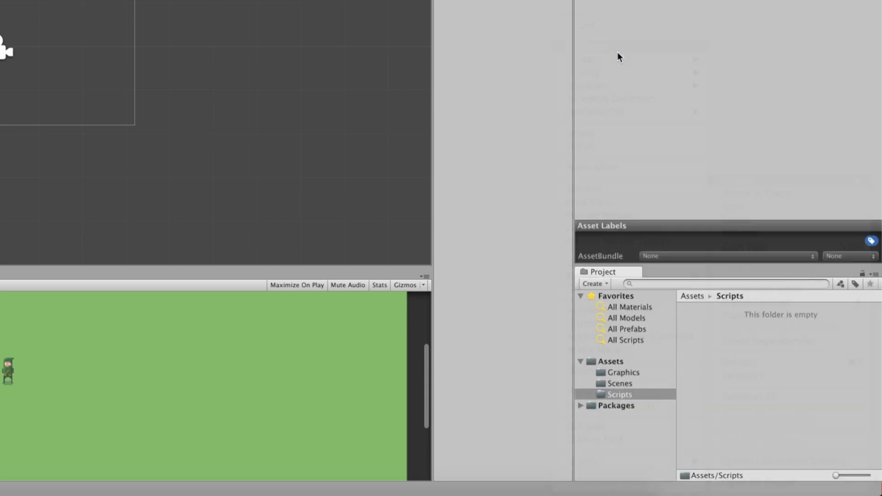
type("BasicMovement")
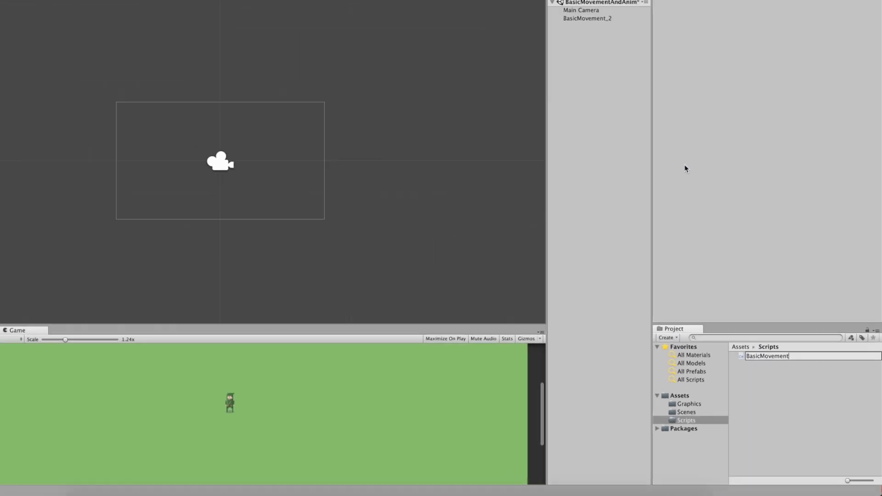
key("Return")
left_click(799, 426)
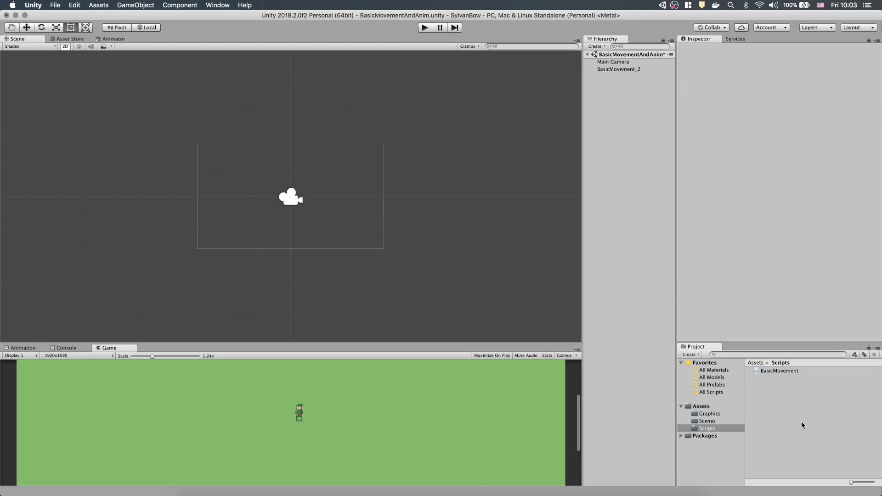
double_click(779, 372)
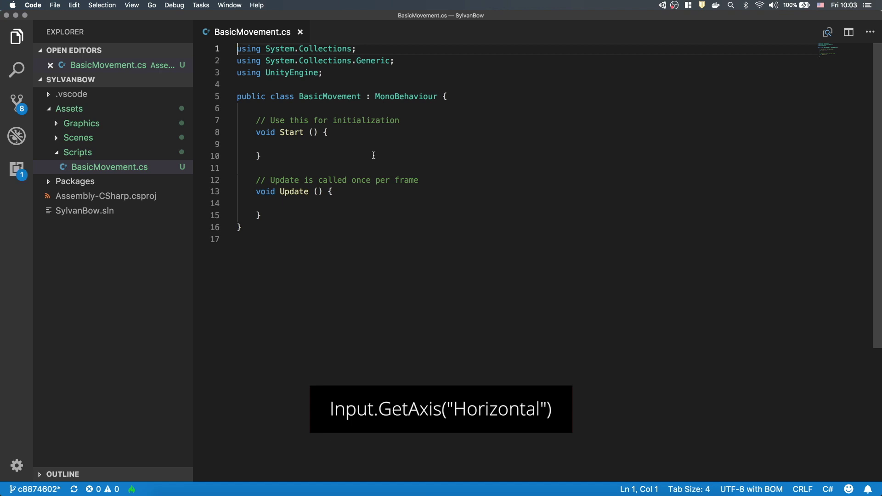
- Add an indented line in Update defining the horizontal input vector
left_click(307, 205)
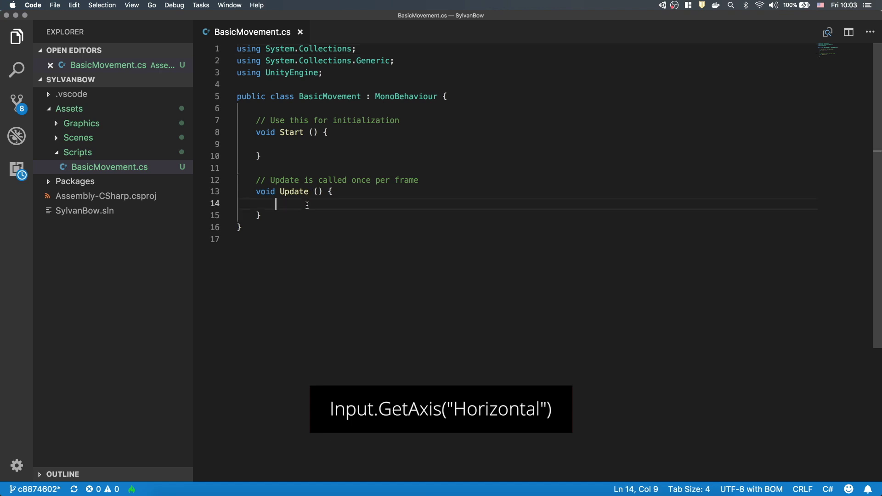
key("Return")
key("Return")
key("Up")
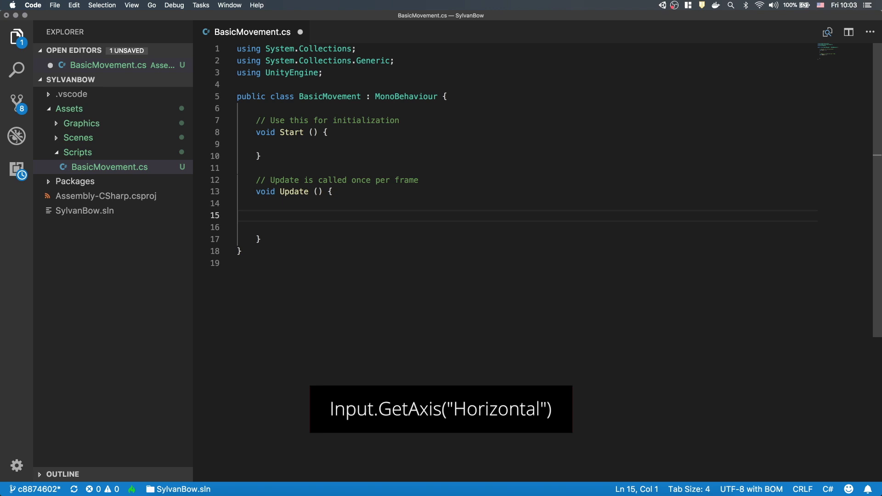
key("Tab")
key("Tab")
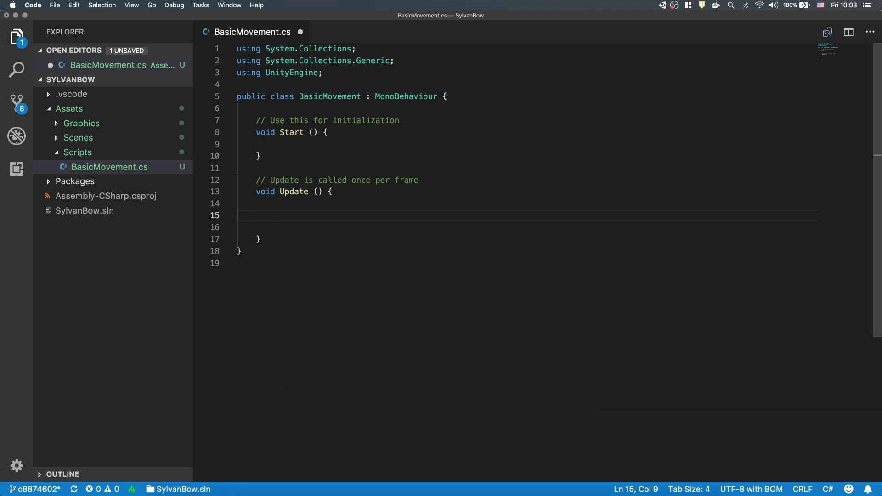
type("Vector3")
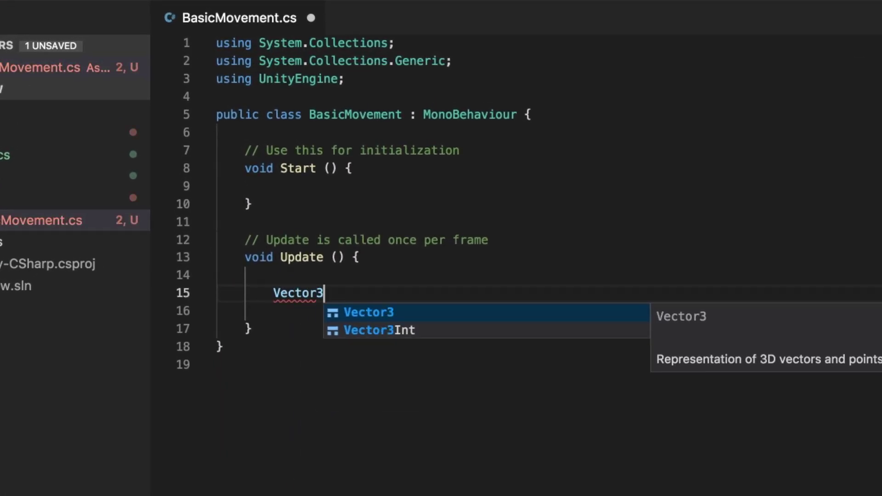
type(" horizontal = new Vector3")
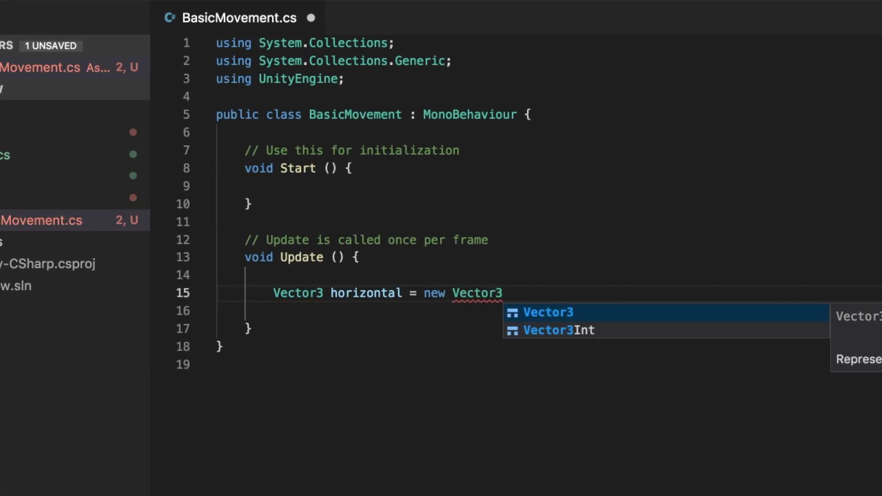
type("(Input.GetAxis(")
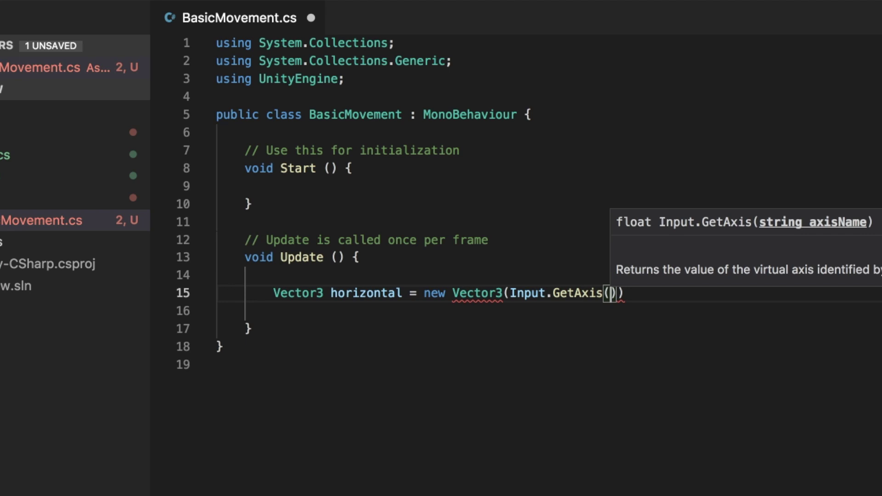
type("\"Horsizontal\"), ")
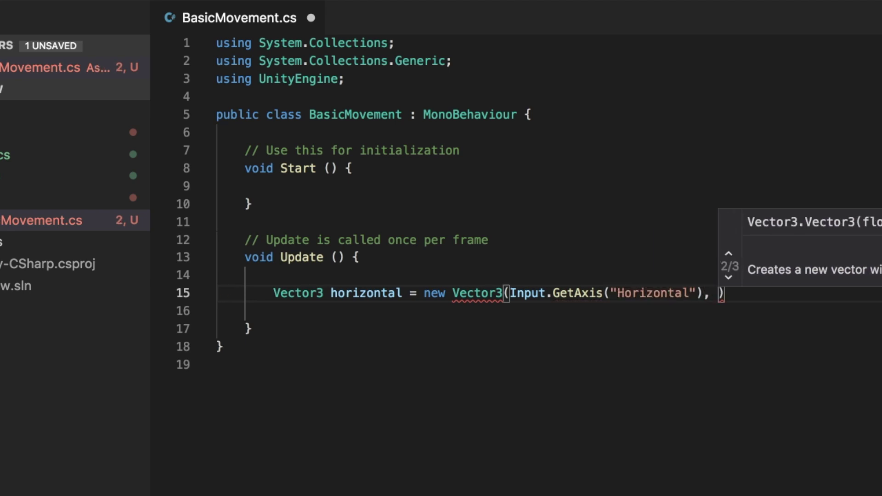
type("0.0f, 0.0f;")
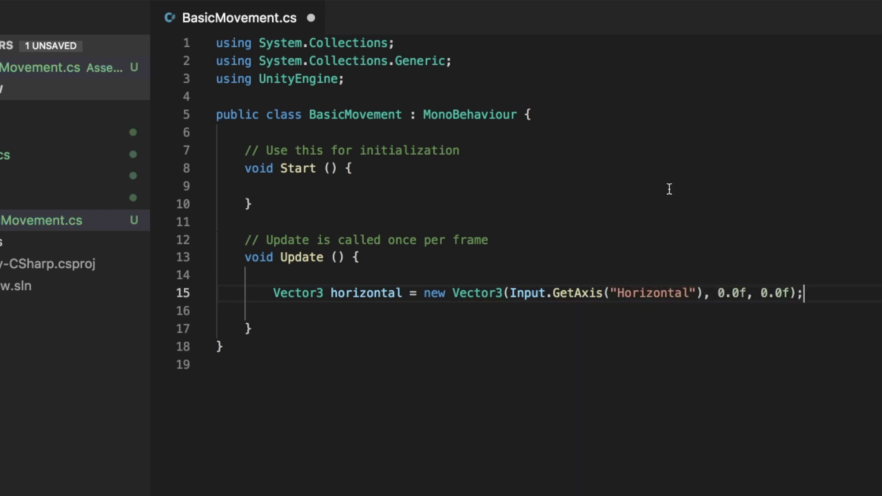
key("Return")
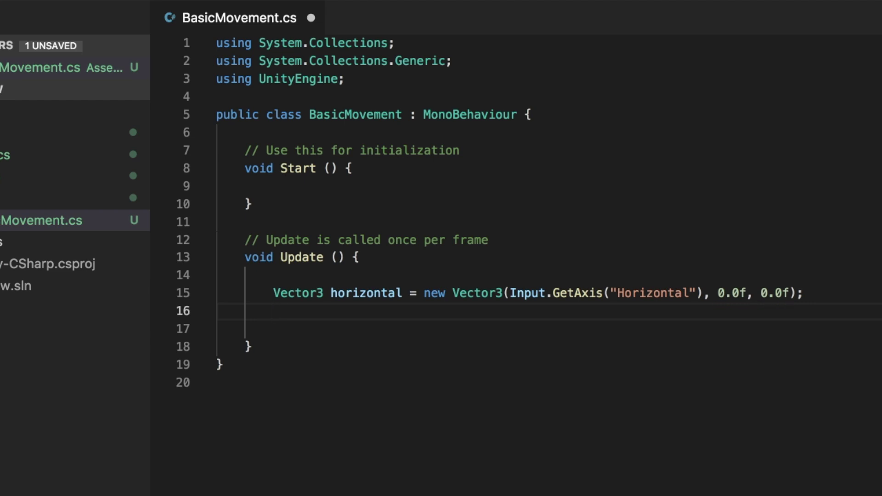
type("transform")
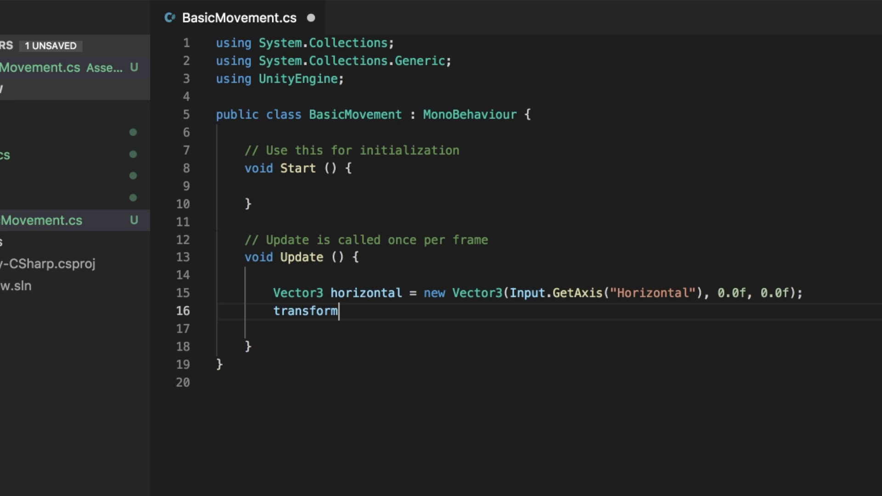
type(".position = tran")
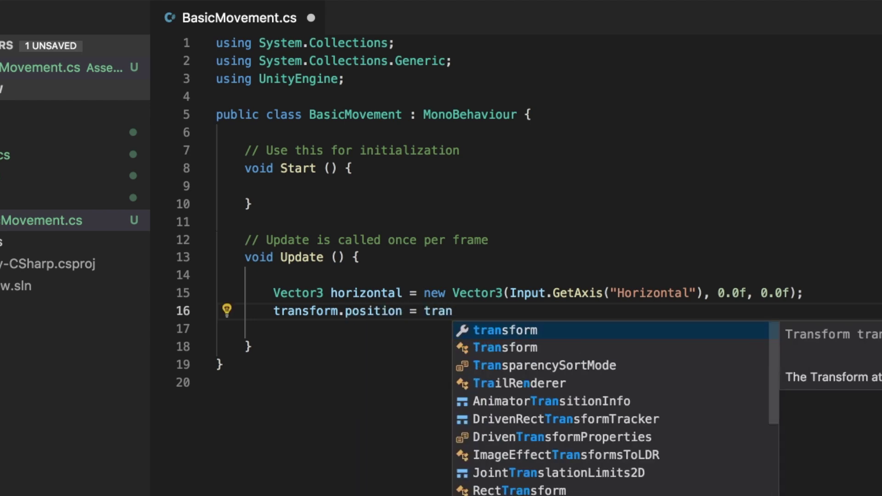
type("sform.position +")
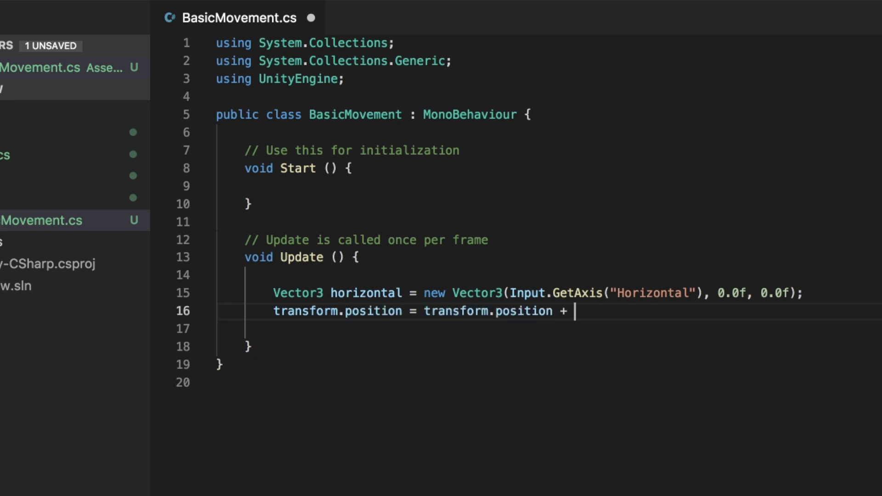
type(" hori")
- Write transform.position = transform.position + horizontal * Time.deltaTime; using autocomplete
key("Return")
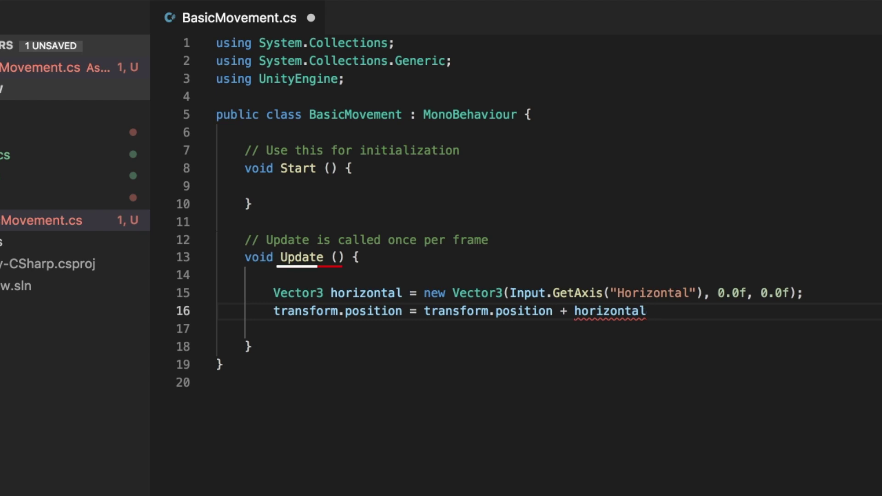
type(";")
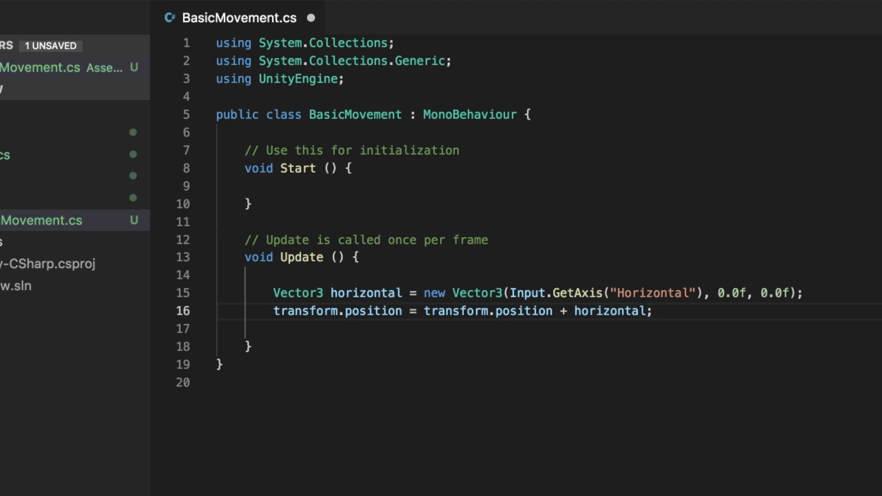
key("Left")
type("* ")
type("time")
key("Return")
type(".d")
key("Return")
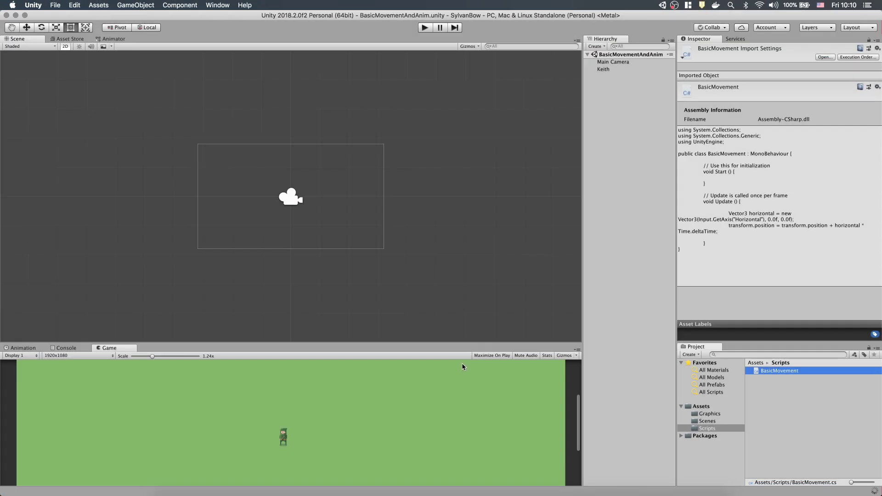
- Attach the BasicMovement script to Keith and play-test his sideways movement, then stop
left_click(604, 69)
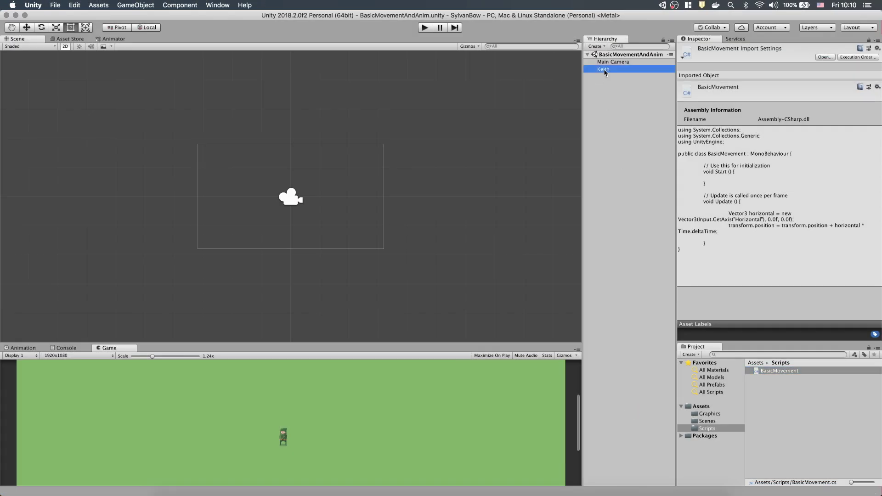
left_click_drag(773, 371, 747, 296)
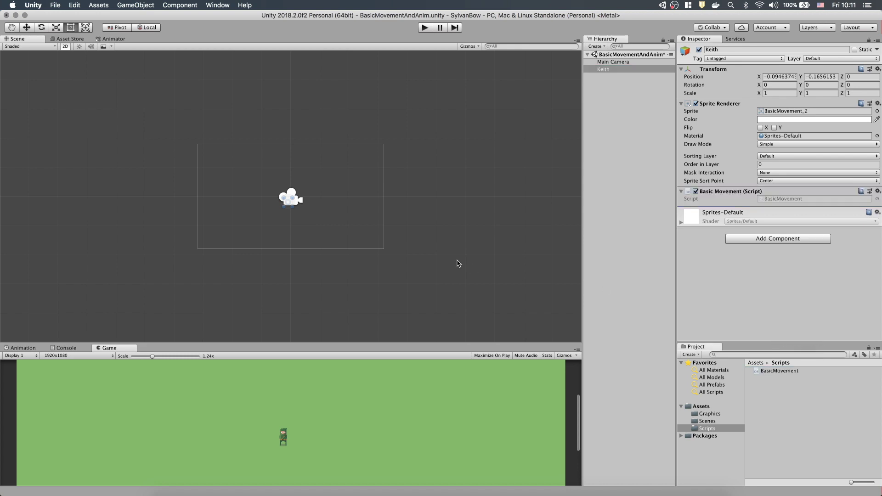
left_click(425, 28)
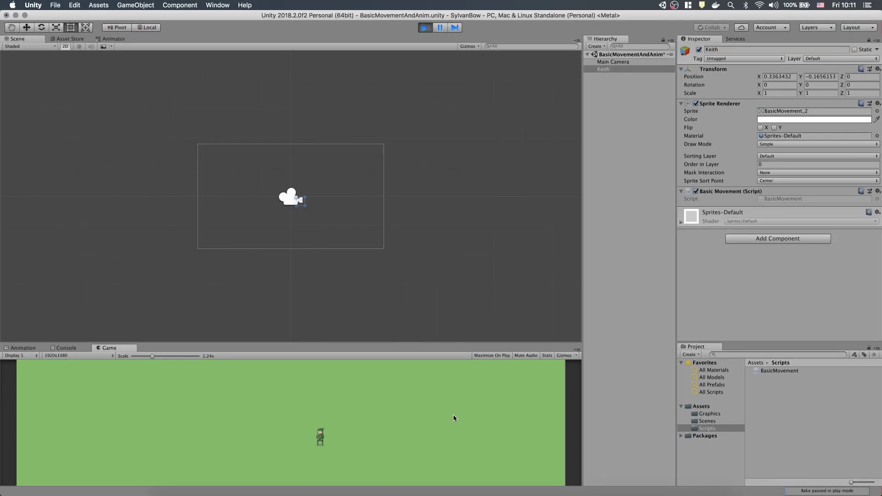
left_click(424, 27)
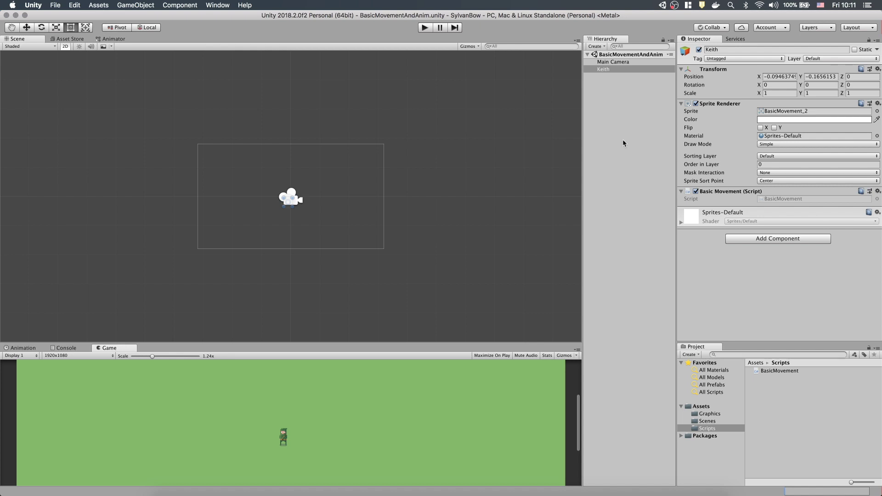
- Give Keith an empty RunLeft animation clip saved in a new Animations folder
left_click(605, 71)
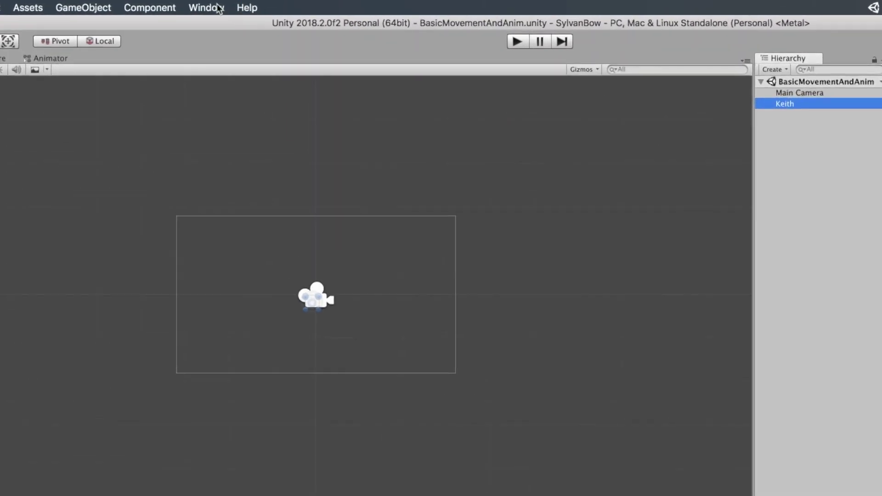
left_click(217, 6)
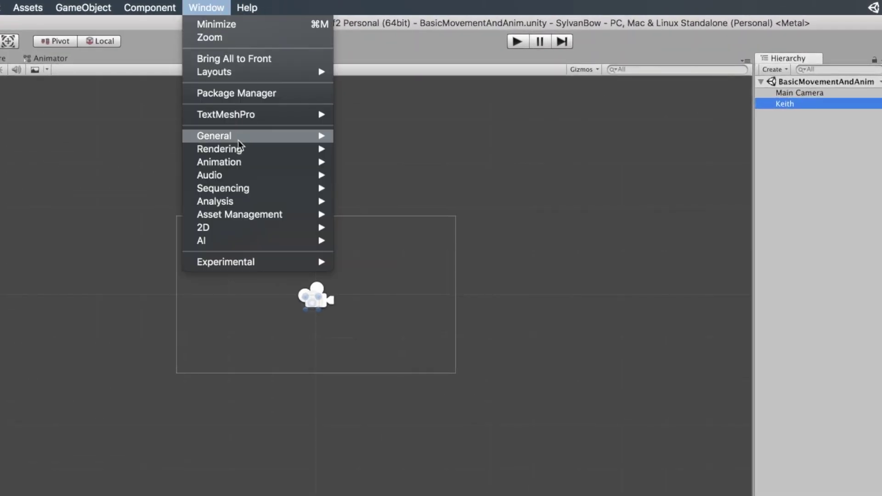
mouse_move(219, 162)
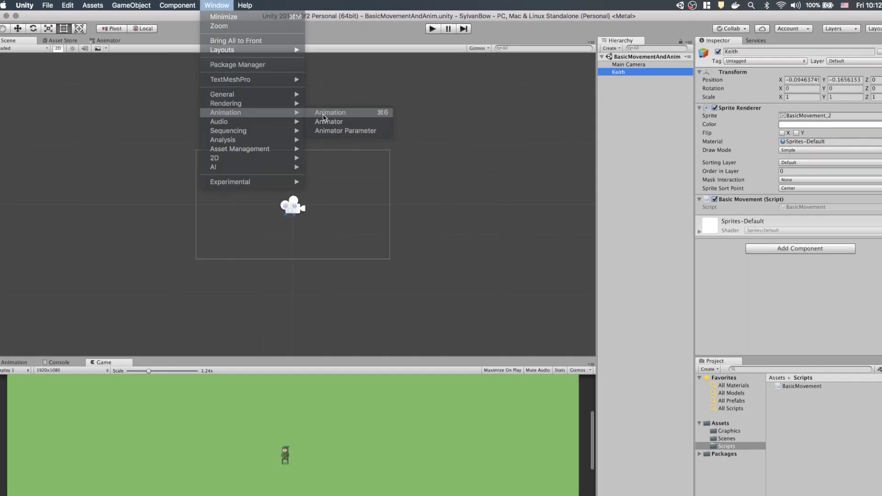
left_click(330, 113)
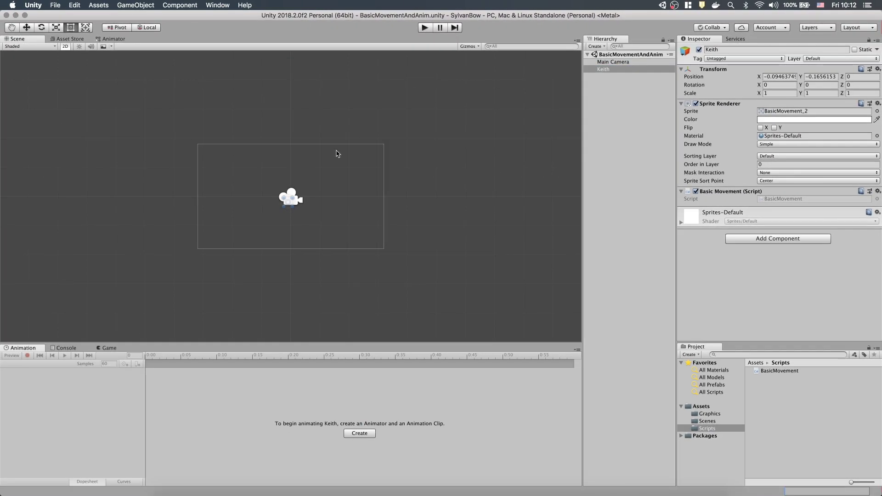
left_click(359, 432)
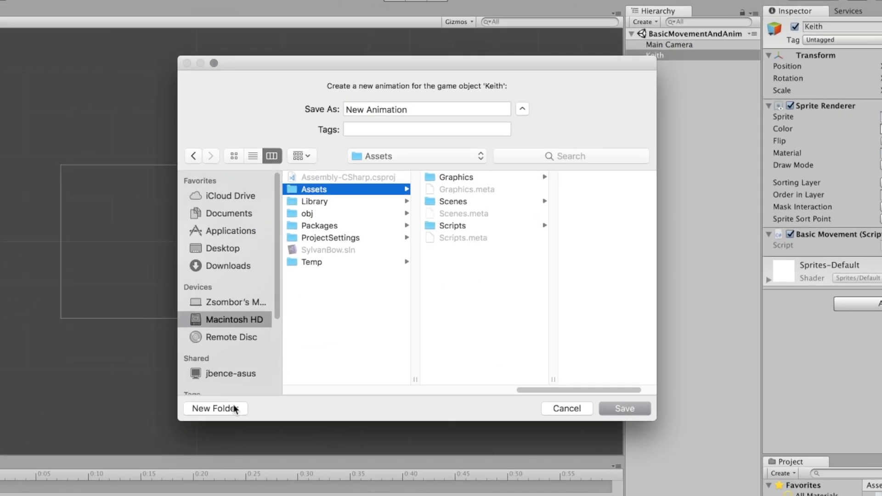
left_click(235, 410)
type("A")
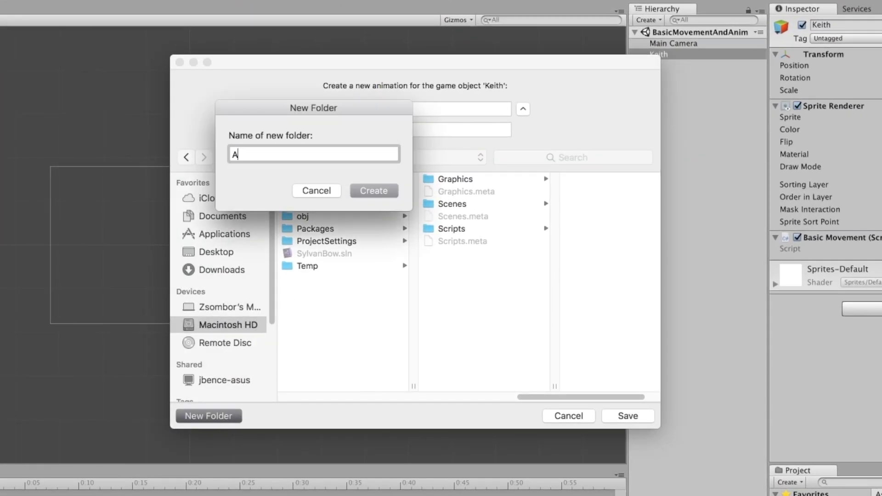
type("nimations")
key("Return")
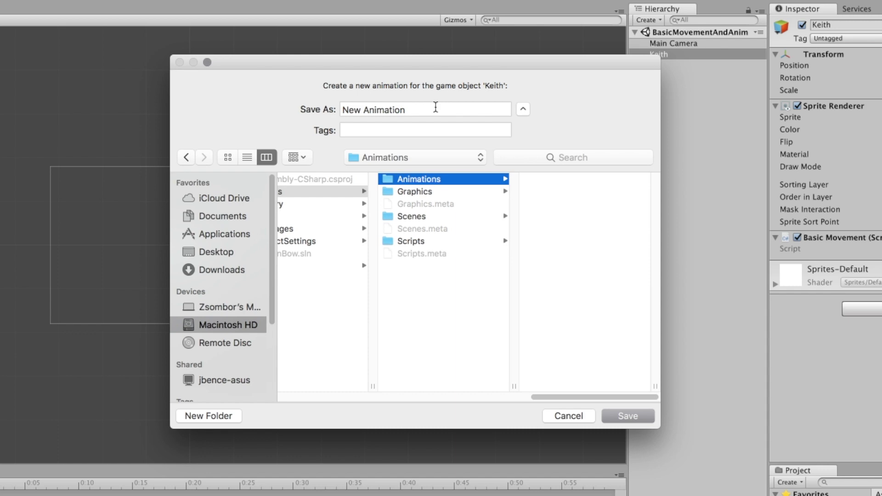
triple_click(436, 109)
type("RunLeft")
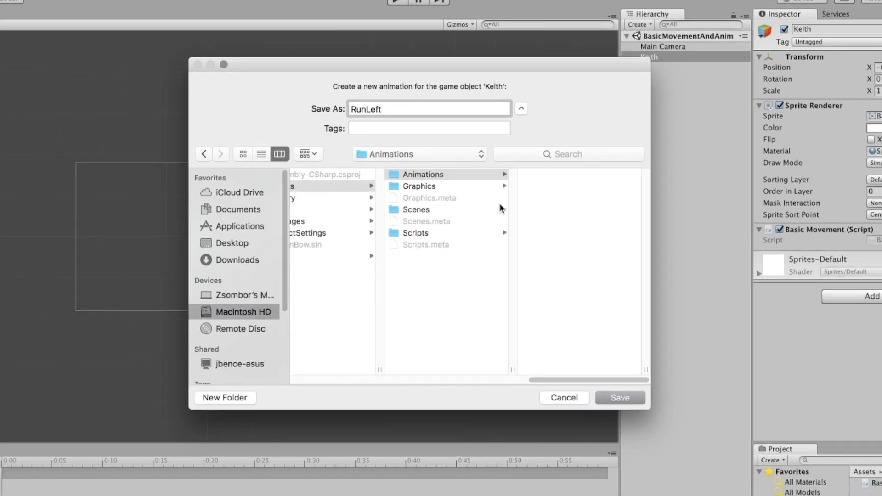
key("Return")
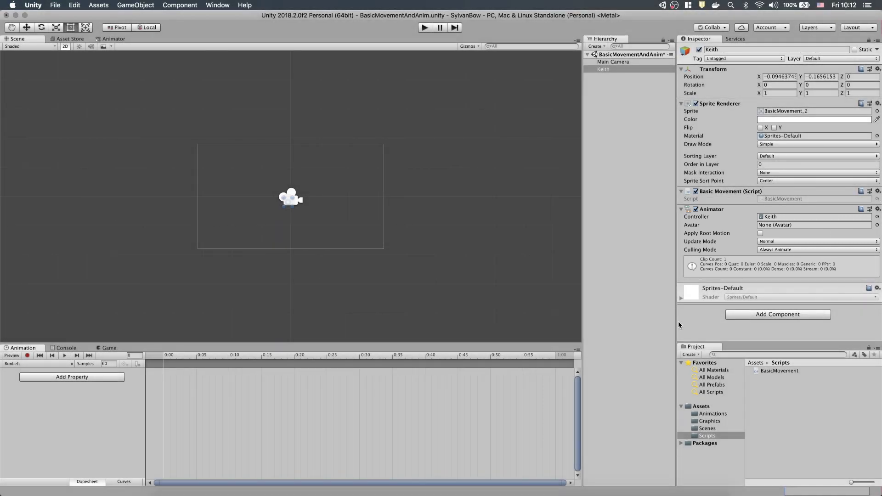
- Add sprites BasicMovement_0 to _5 as RunLeft keyframes and preview the run
left_click(710, 422)
left_click(782, 380)
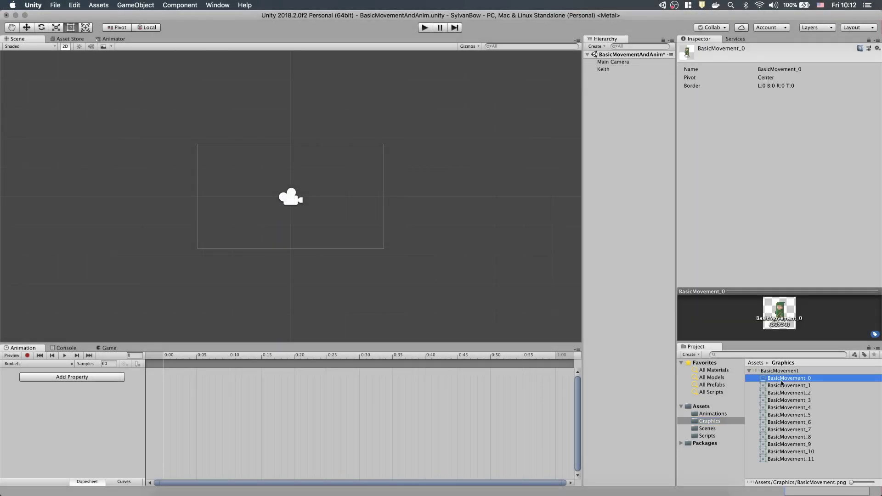
left_click(809, 416, "shift")
left_click_drag(811, 382, 173, 385)
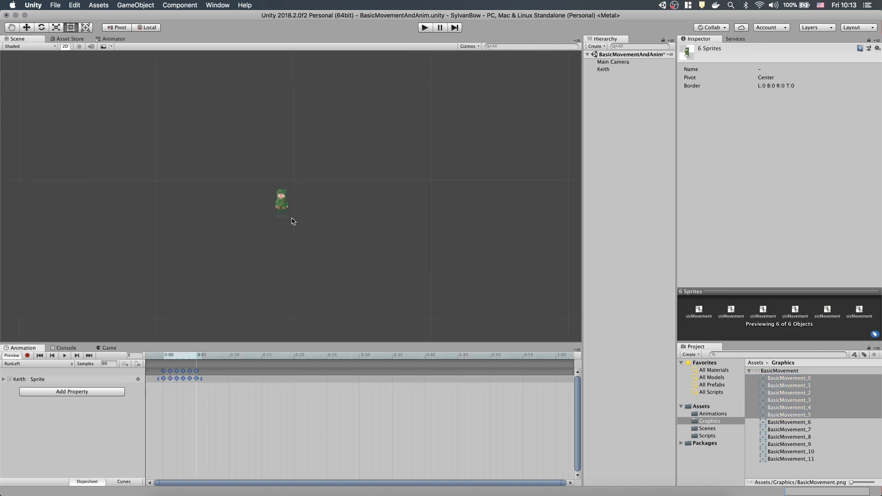
left_click(64, 355)
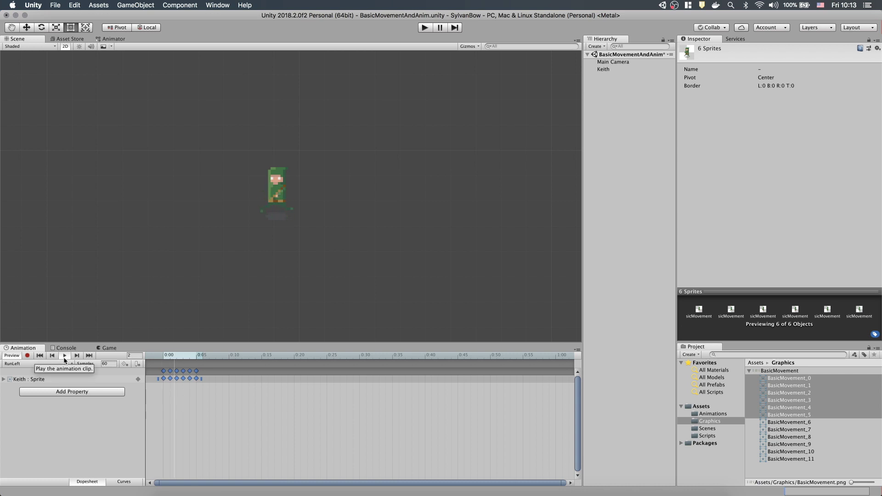
left_click(64, 356)
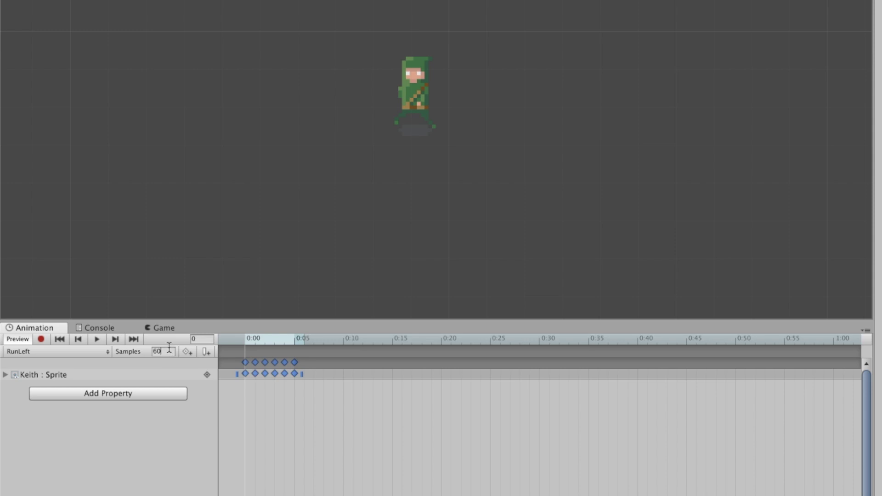
- Set RunLeft to 12 samples, preview it, then check the clip and reselect Keith
double_click(169, 348)
type("12")
key("Return")
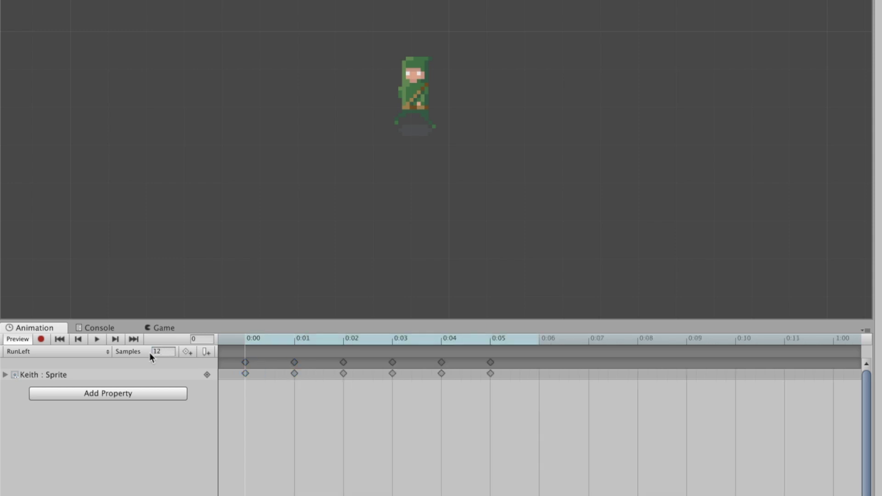
left_click(97, 338)
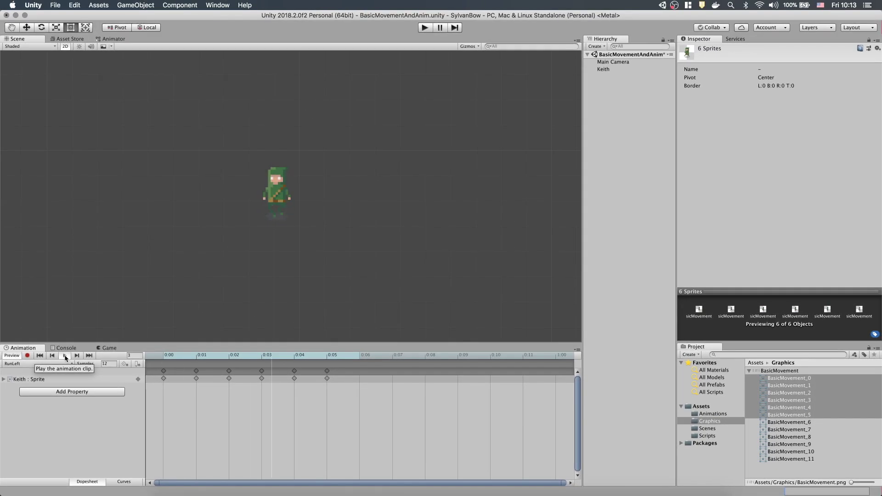
left_click(713, 414)
left_click(762, 379)
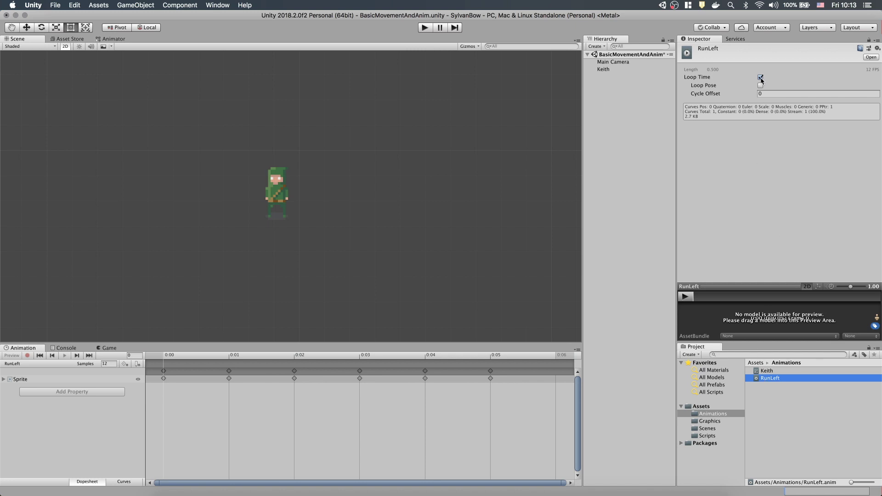
left_click(604, 69)
- Create and save a new RunRight animation clip for Keith
left_click(67, 363)
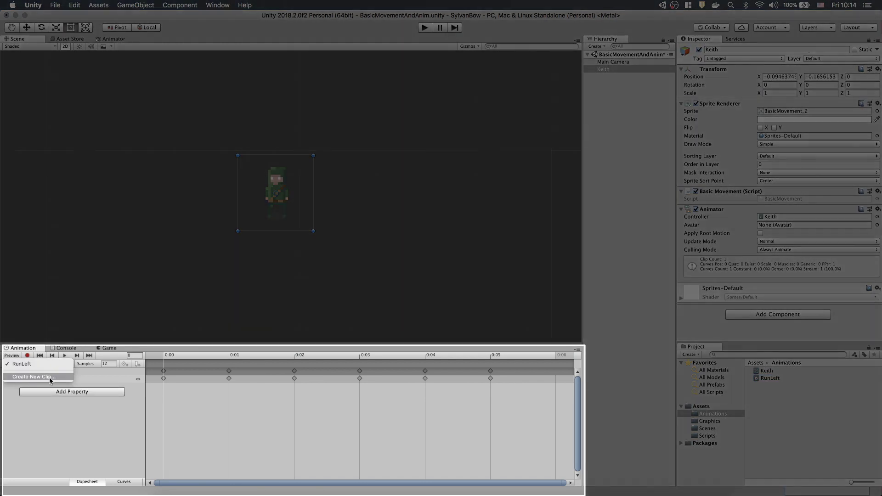
left_click(31, 376)
type("RunRig")
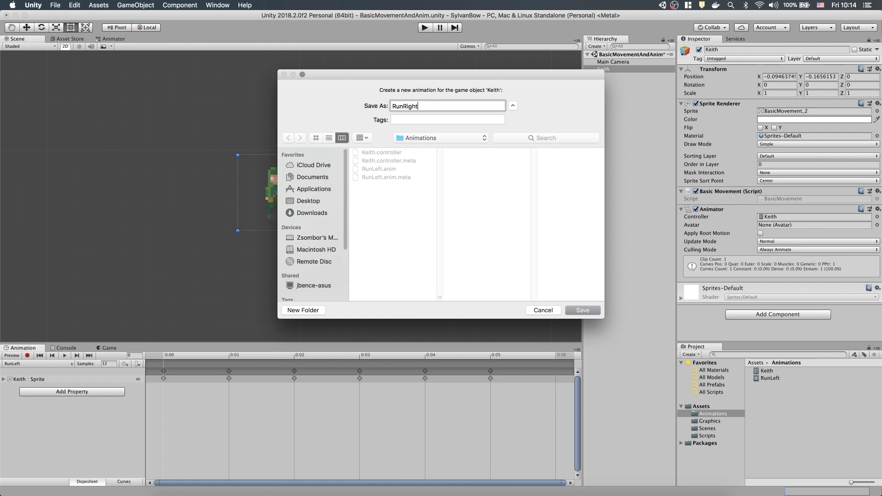
type("ht")
key("Return")
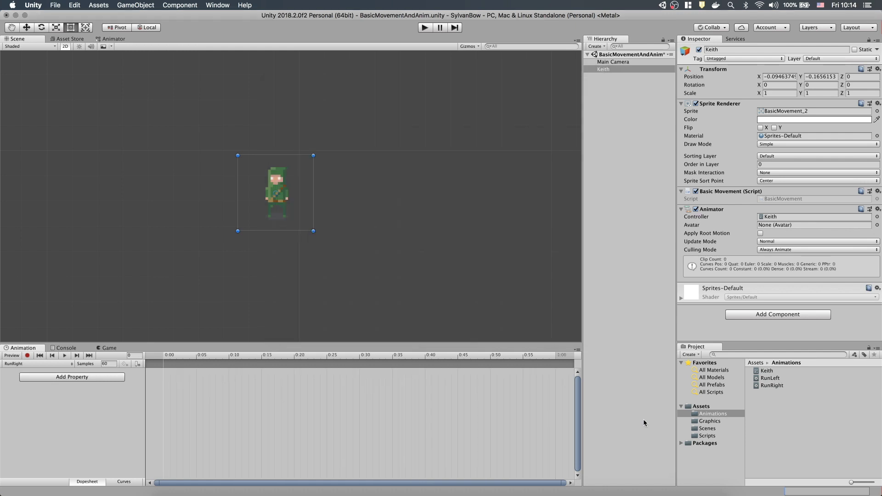
- Fill RunRight with sprites BasicMovement_6 to _11 at 12 samples, then stop its preview
left_click(710, 421)
left_click(789, 422)
left_click(791, 458, "shift")
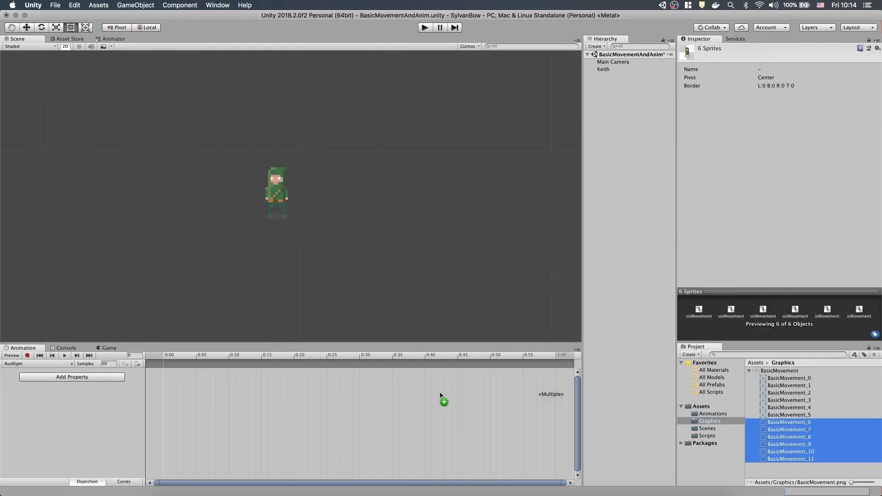
left_click_drag(790, 459, 182, 388)
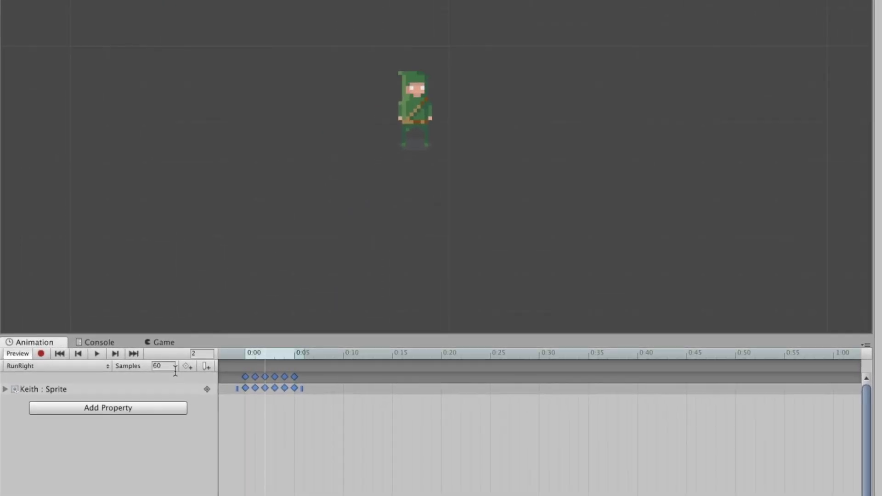
double_click(124, 364)
type("12")
key("Return")
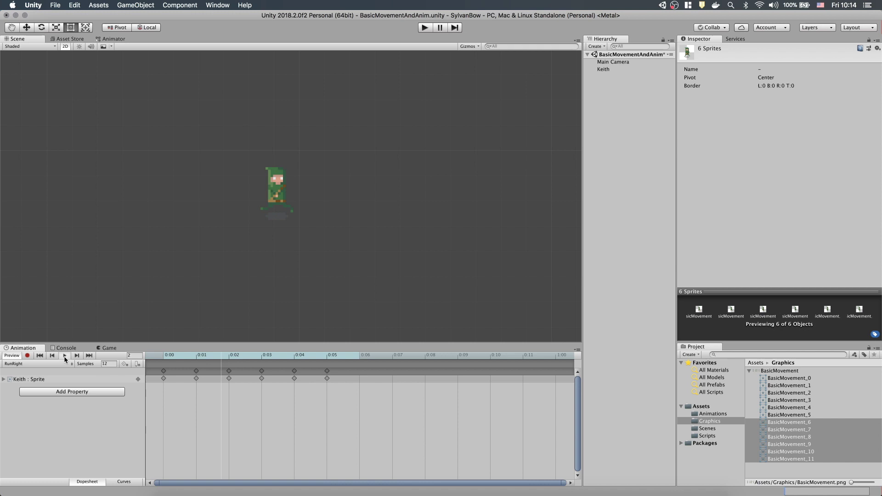
left_click(65, 356)
- Save a new Idle clip holding BasicMovement_2 at 12 samples, then inspect it
left_click(38, 364)
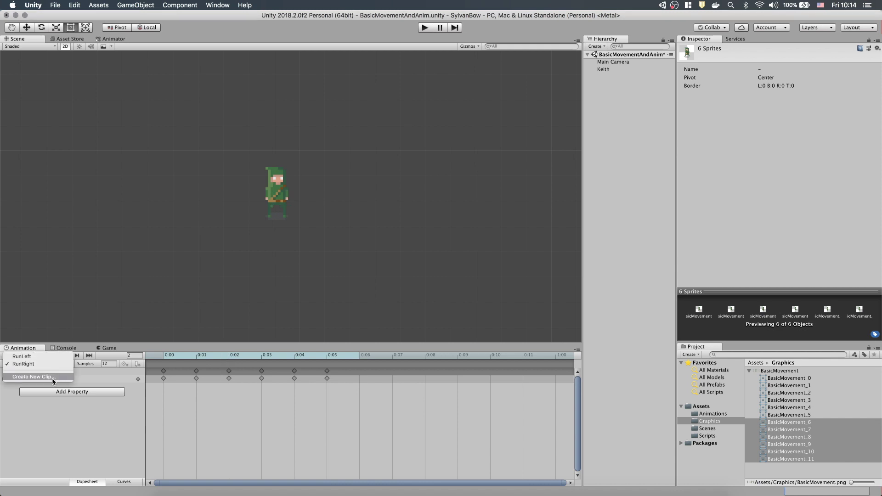
left_click(31, 382)
type("Idle")
key("Return")
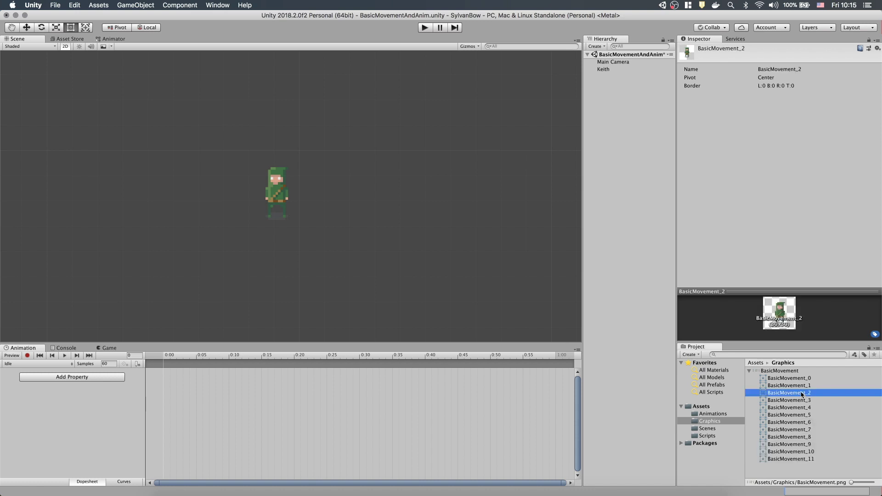
left_click_drag(803, 394, 197, 385)
left_click(114, 364)
type("12")
key("Return")
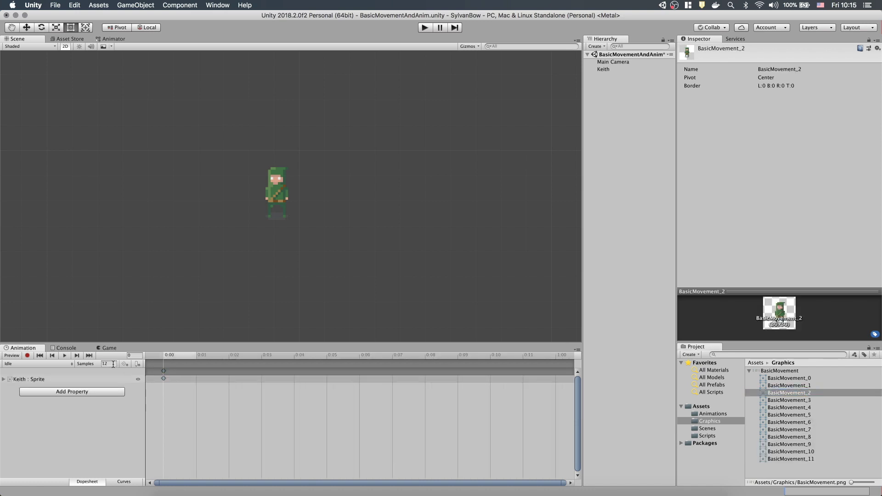
left_click(713, 415)
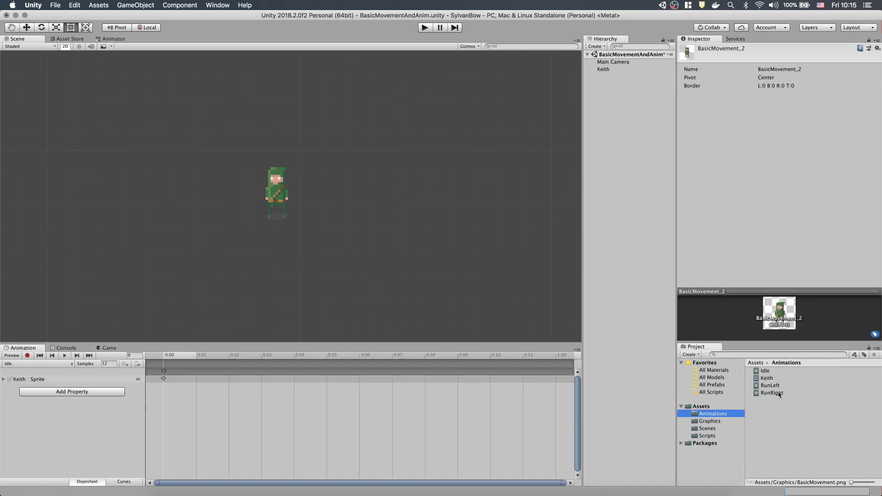
left_click(766, 370)
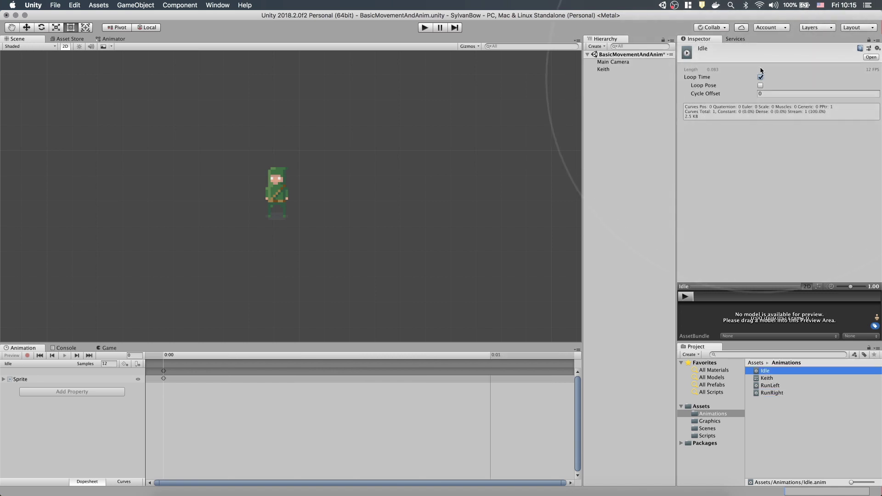
- Deselect the Idle clip in the Project panel
left_click(715, 414)
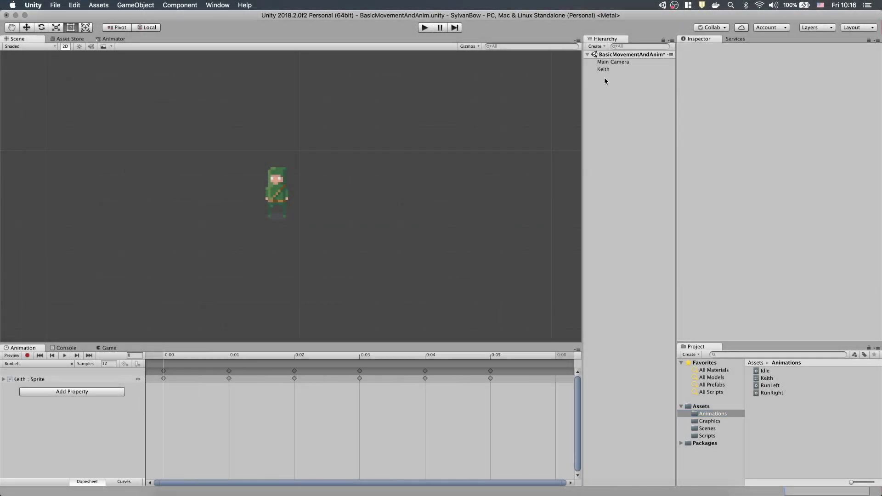
- Open Keith's Animator graph and set Idle as the layer default state
left_click(605, 70)
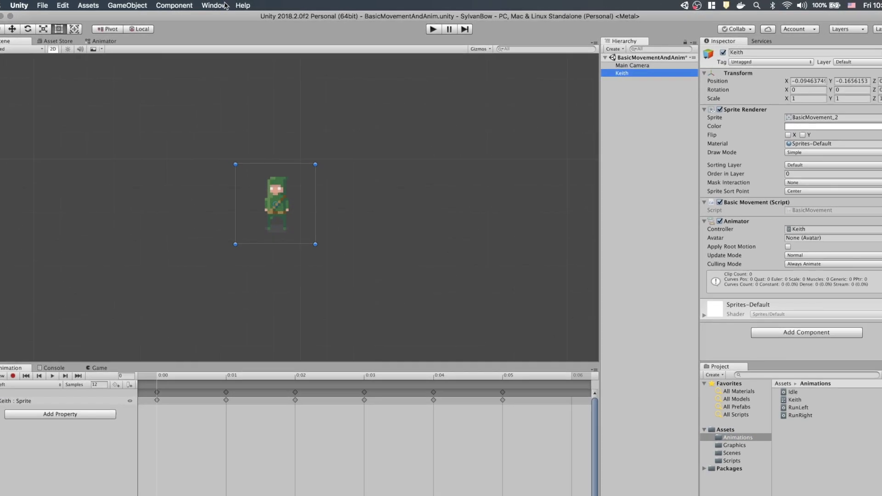
left_click(226, 6)
mouse_move(200, 162)
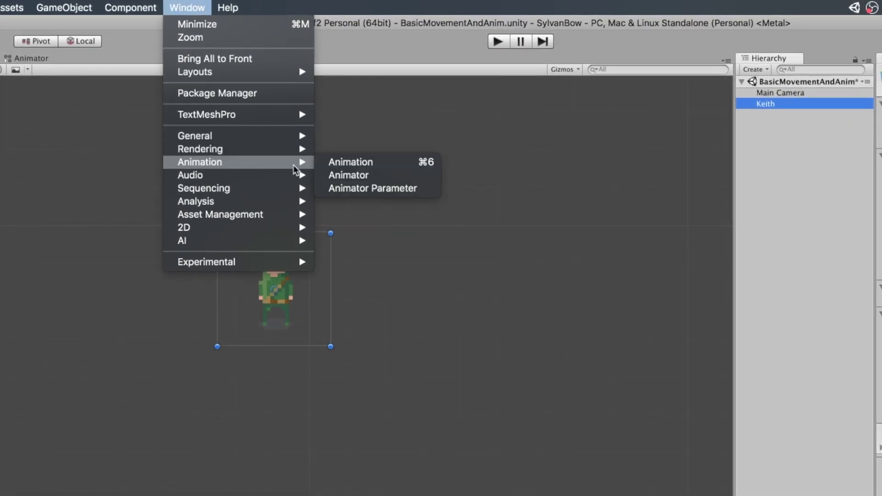
left_click(343, 176)
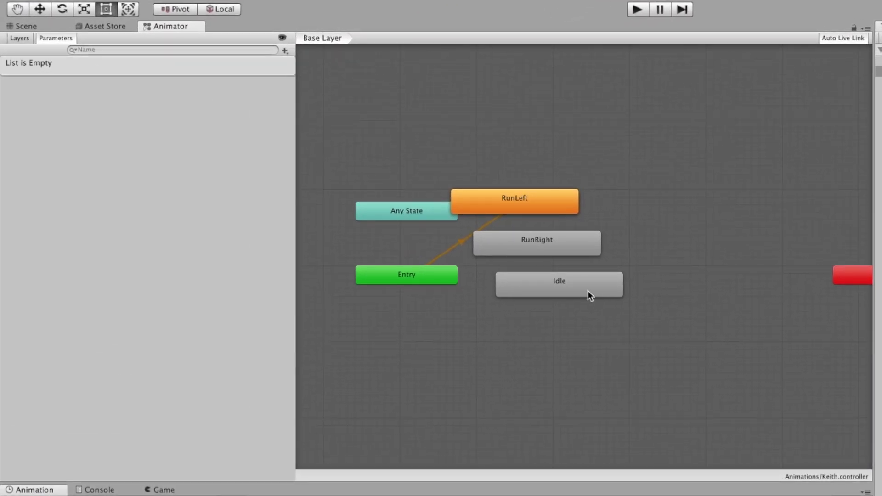
right_click(580, 289)
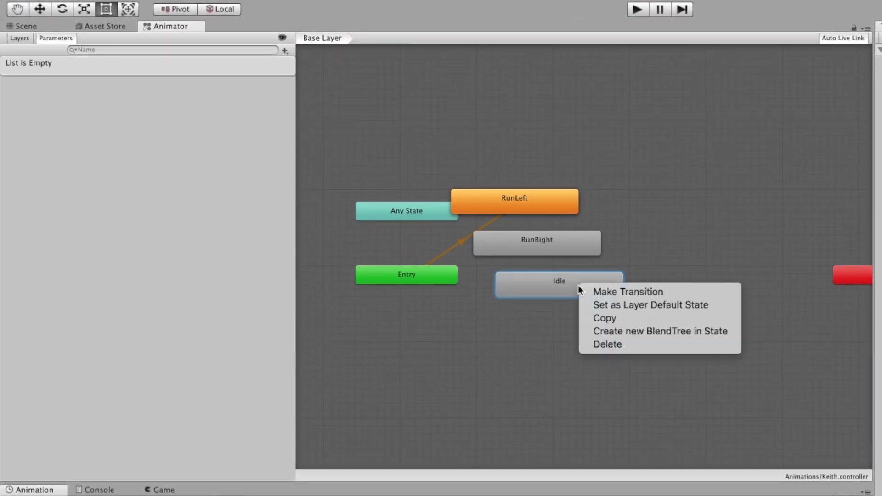
left_click(623, 304)
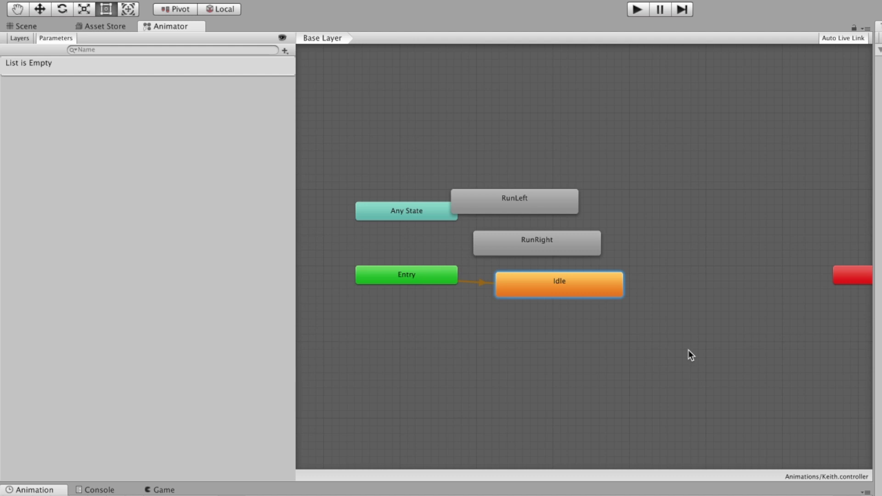
- Arrange the graph: RunLeft and RunRight beside Idle, Any State above, Exit below Entry
left_click_drag(854, 276, 711, 252)
left_click_drag(427, 282, 579, 335)
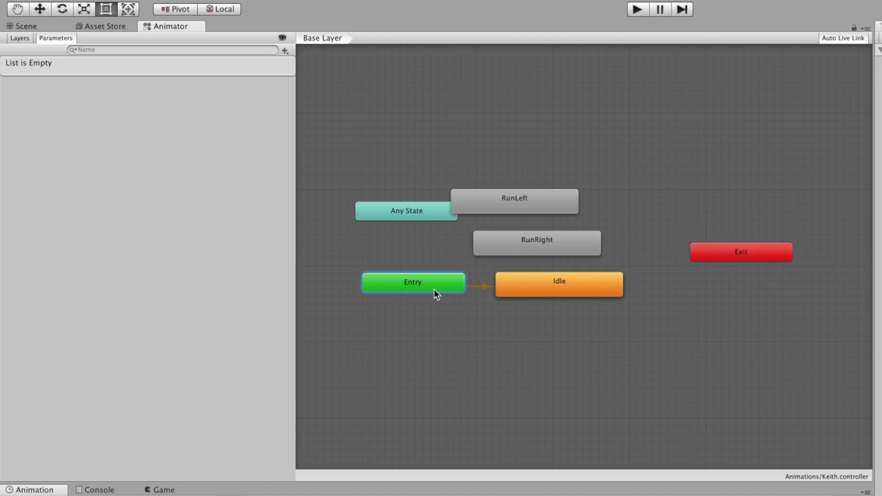
left_click_drag(534, 241, 736, 282)
left_click_drag(541, 195, 413, 283)
left_click_drag(744, 252, 561, 366)
left_click_drag(422, 213, 573, 230)
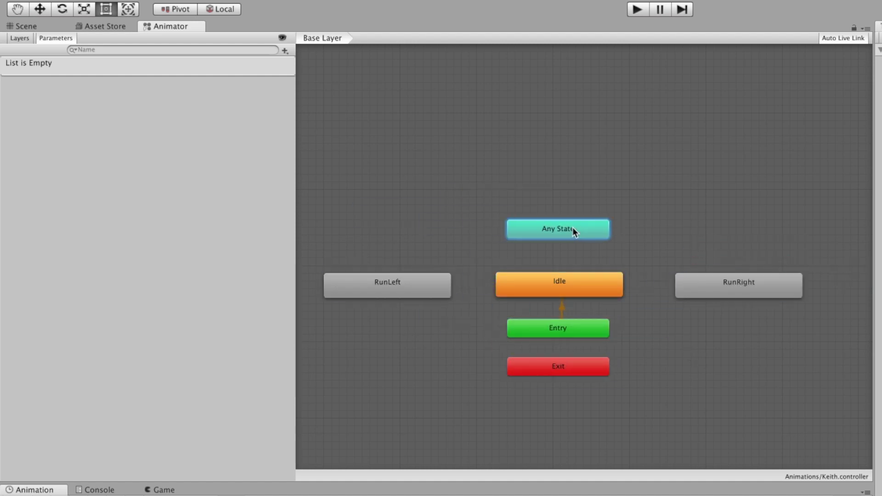
- Add a float parameter named Horizontal
left_click(286, 50)
left_click(296, 62)
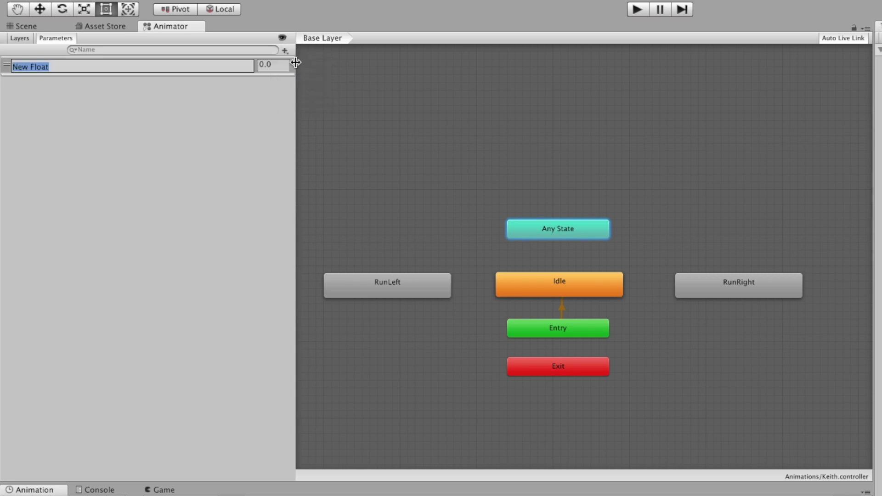
type("Hori")
type("zontal")
key("Return")
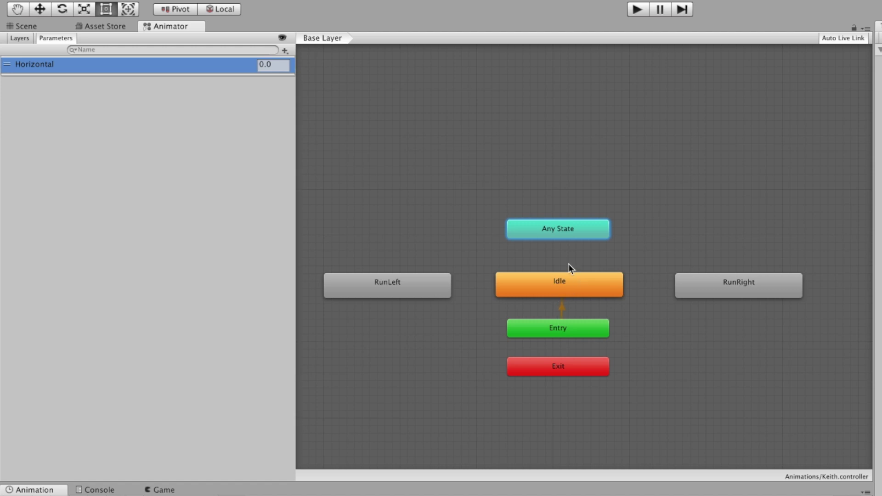
- Add an Any State to RunLeft transition with zero duration and no self-transition
right_click(543, 227)
left_click(561, 233)
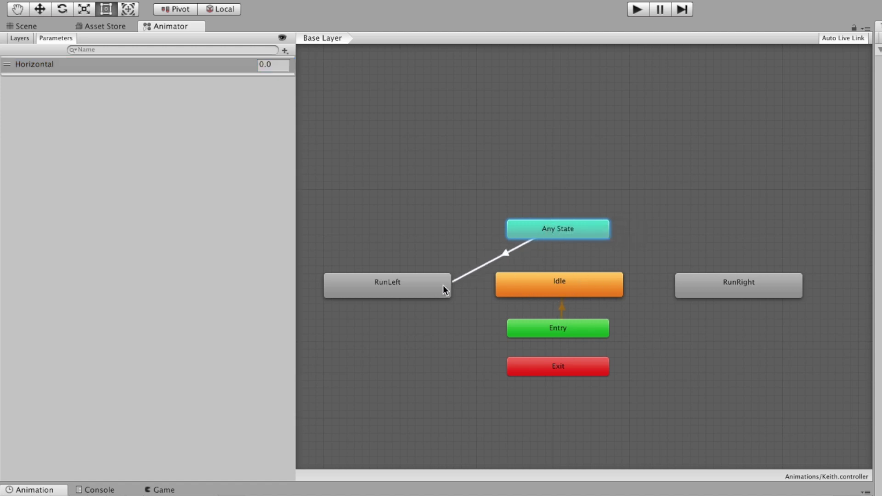
left_click(427, 290)
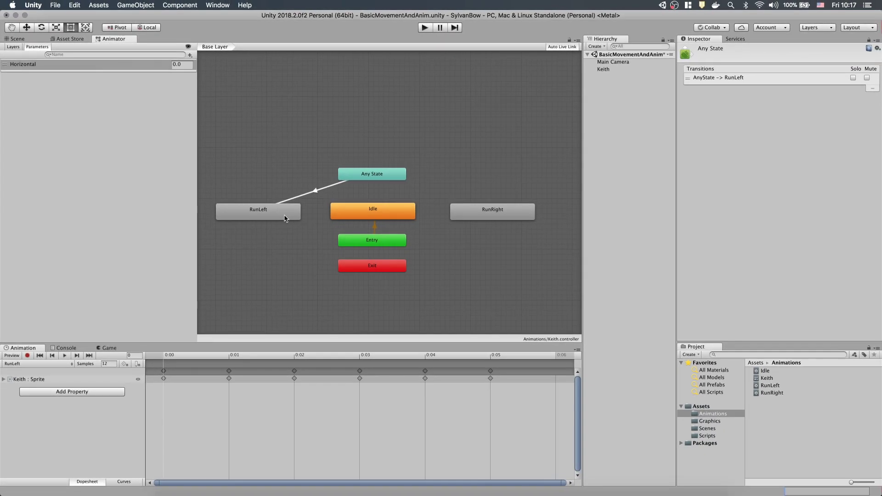
left_click(307, 195)
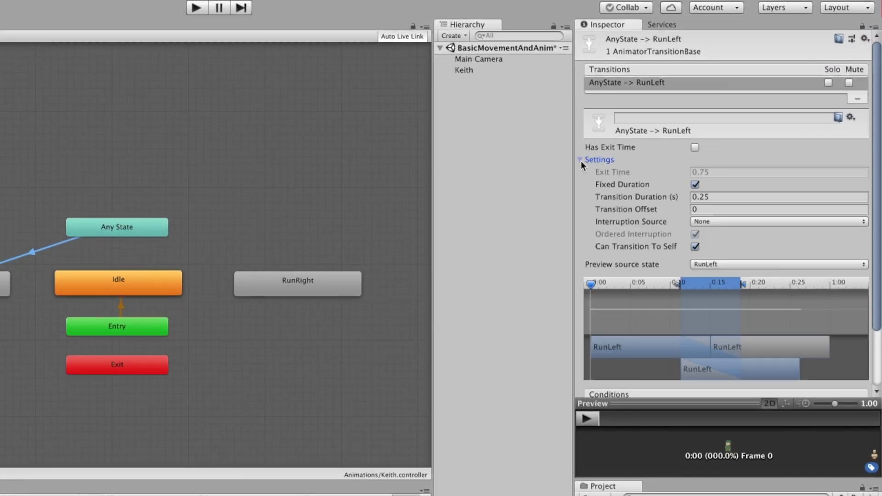
left_click(694, 185)
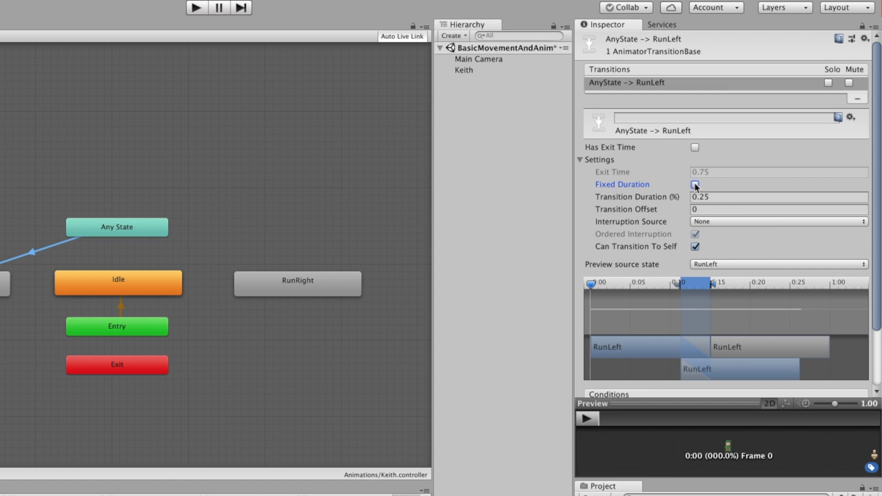
left_click(682, 196)
type("0")
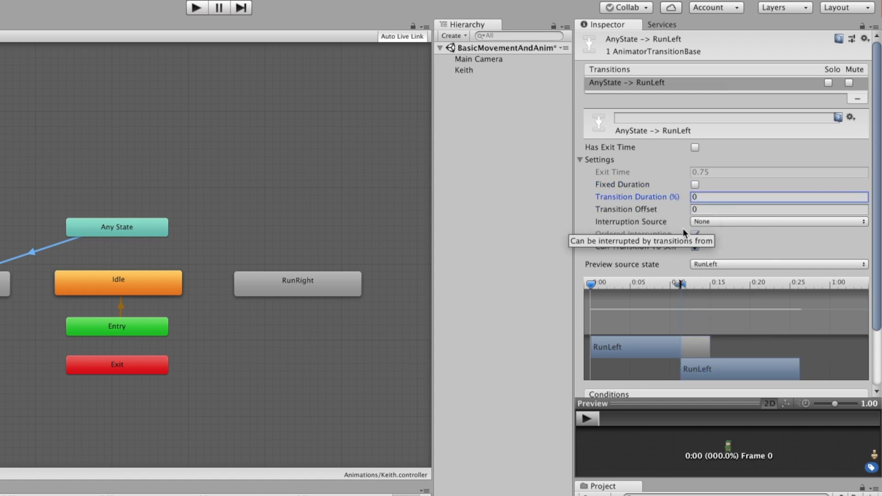
left_click(695, 247)
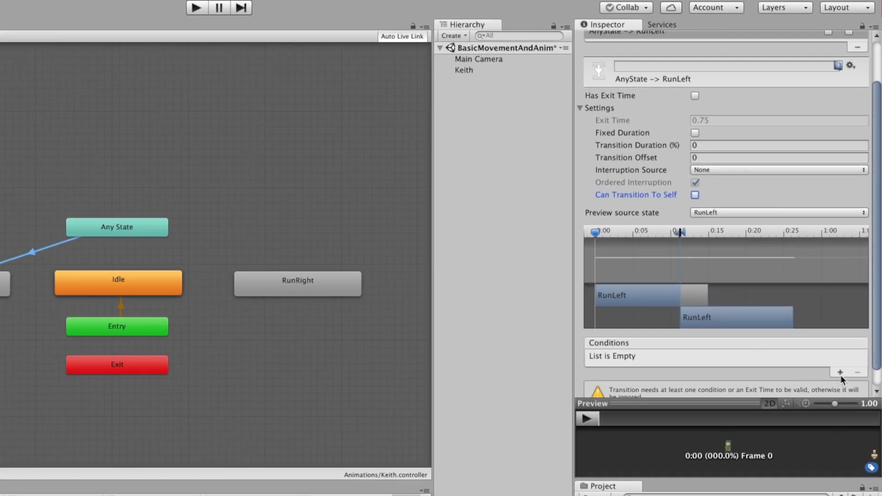
- Give that transition the condition Horizontal less than 0
left_click(841, 372)
left_click(776, 368)
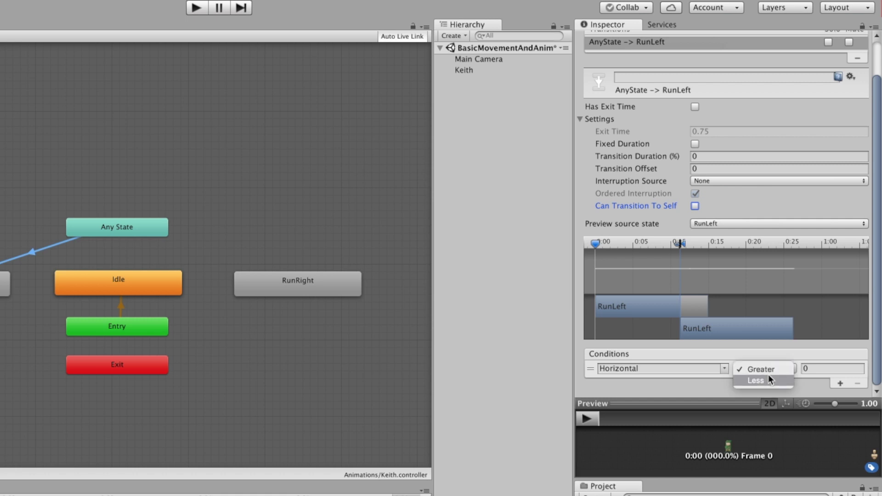
left_click(768, 376)
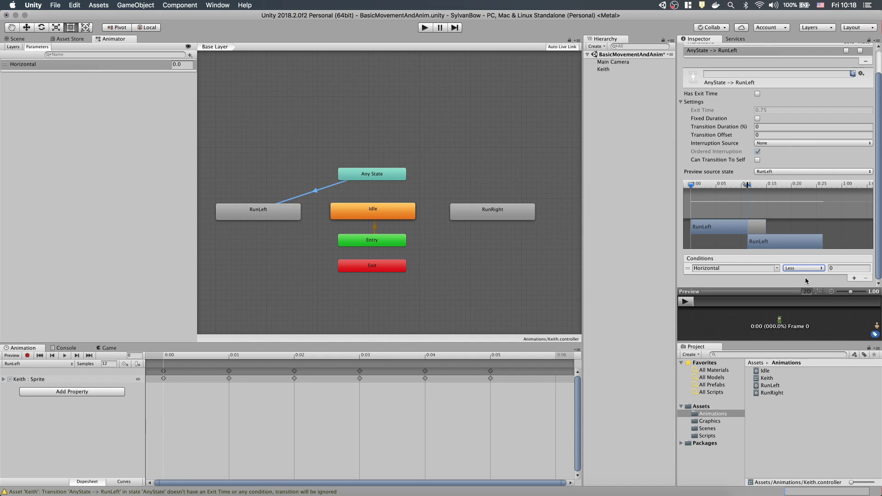
- Create a transition from RunLeft to Exit
left_click(283, 213)
right_click(282, 213)
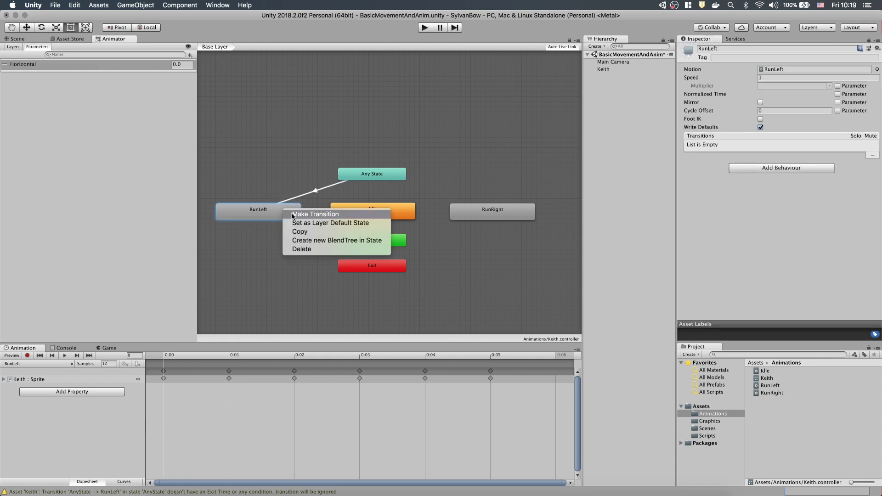
left_click(304, 211)
left_click(347, 271)
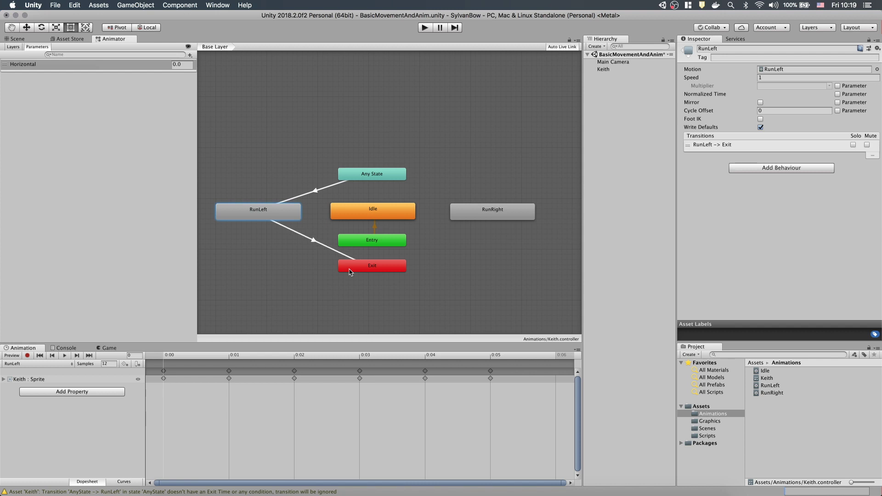
left_click(324, 249)
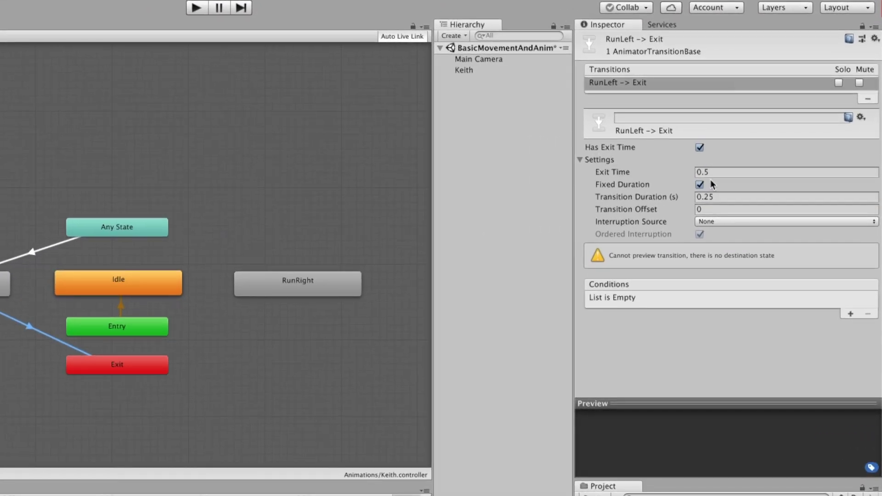
- Remove exit time, zero the duration, and add condition Horizontal greater than -0.001
left_click(700, 147)
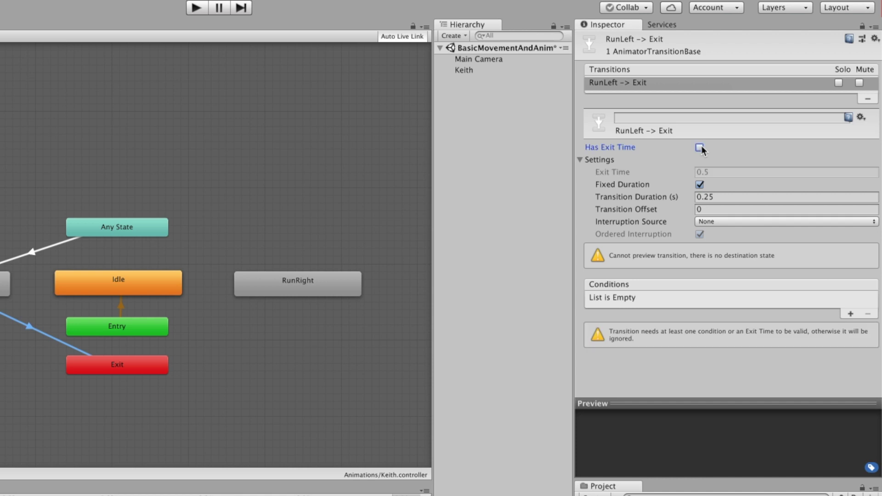
left_click(701, 185)
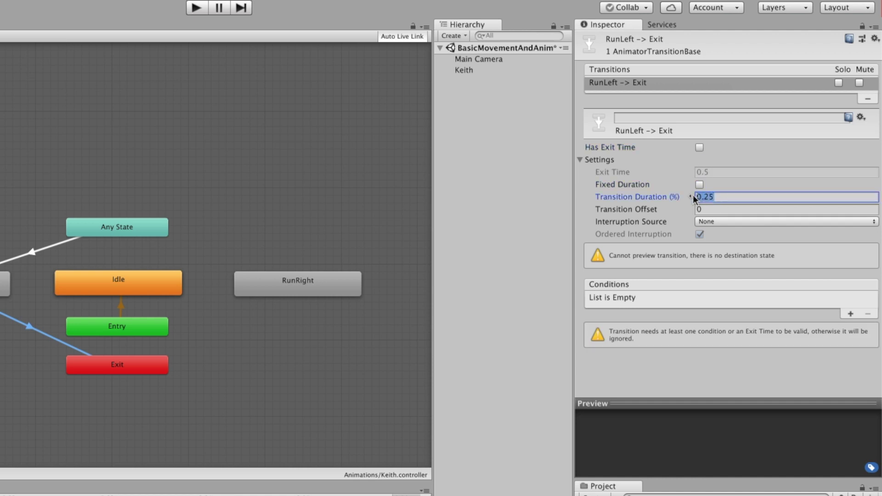
type("0")
left_click(851, 314)
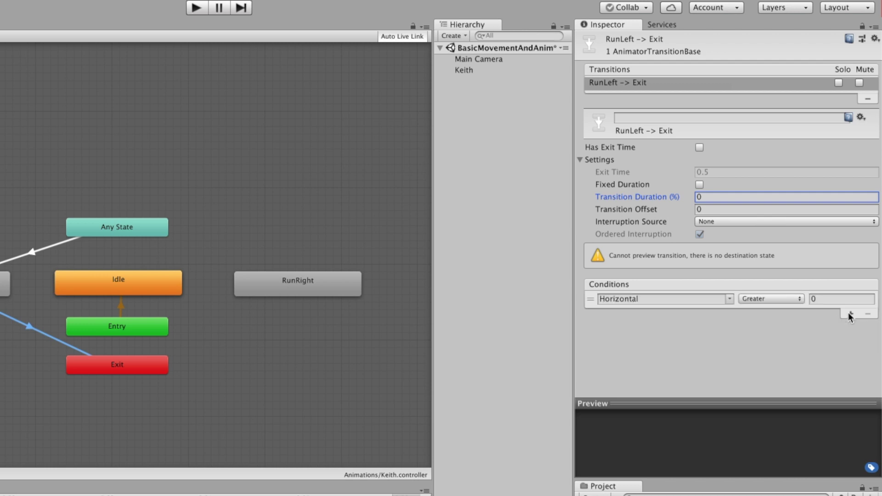
left_click(821, 301)
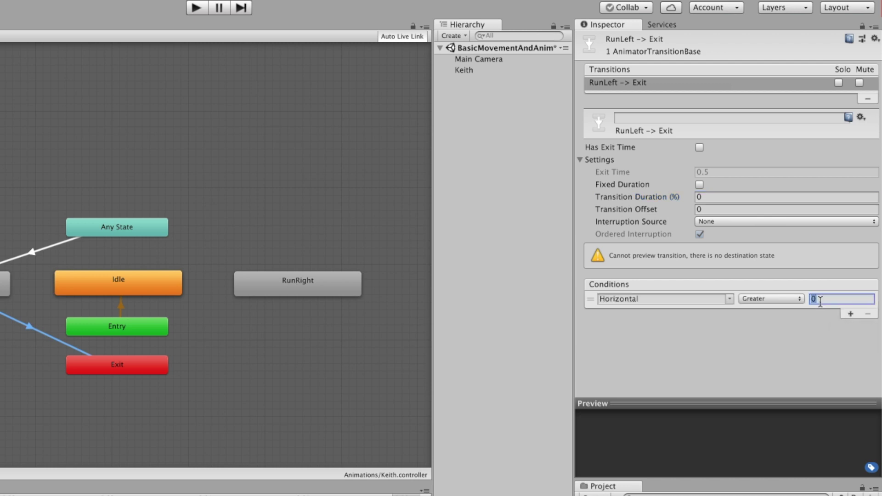
type("-0.001")
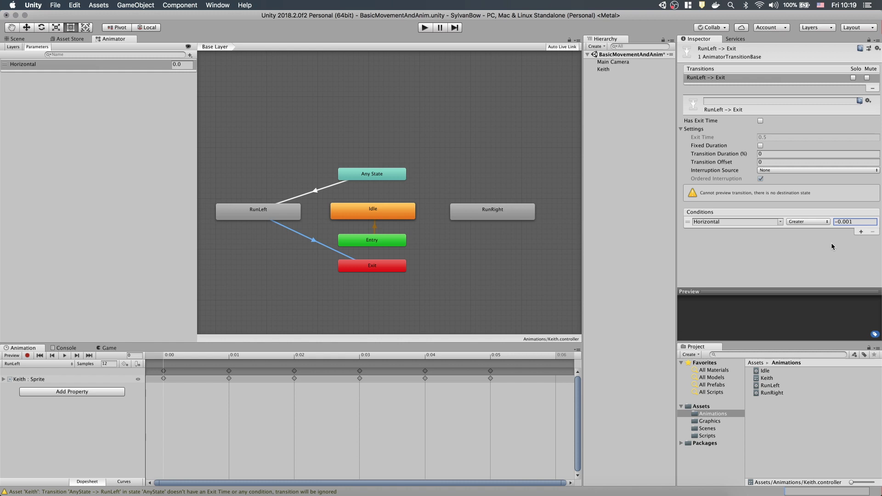
- Add an Any State to RunRight transition with zero duration and condition Horizontal greater than 0
left_click(372, 173)
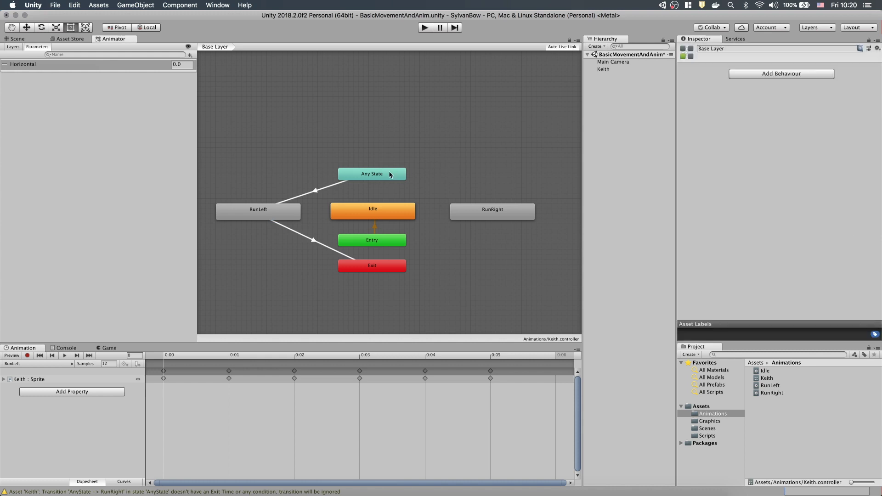
left_click(492, 212)
left_click(439, 200)
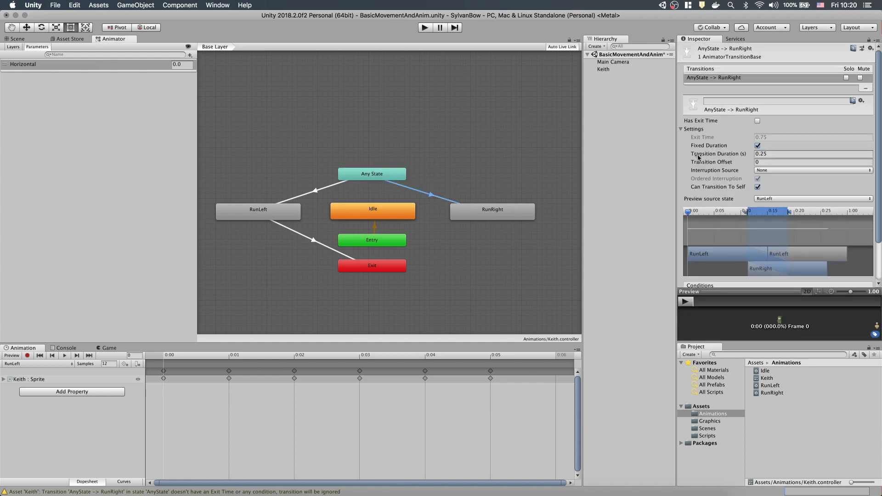
left_click(758, 146)
double_click(793, 154)
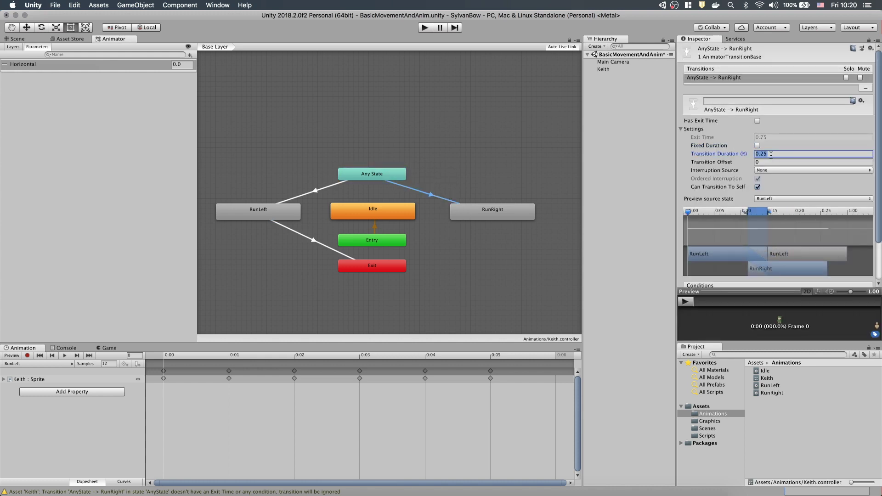
type("0")
left_click(758, 187)
scroll(723, 160, "down", 2)
scroll(723, 160, "down", 1)
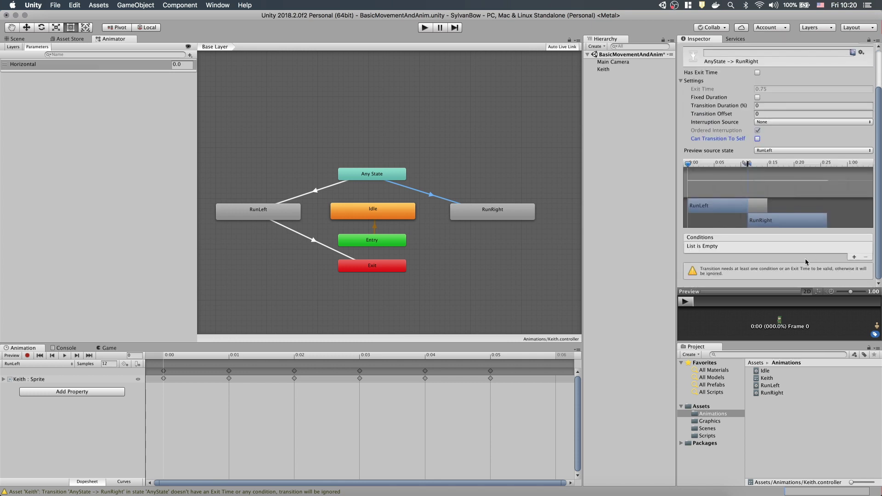
left_click(854, 263)
- Add a RunRight to Exit transition, no exit time, zero duration, Horizontal less than 0.001
left_click(503, 216)
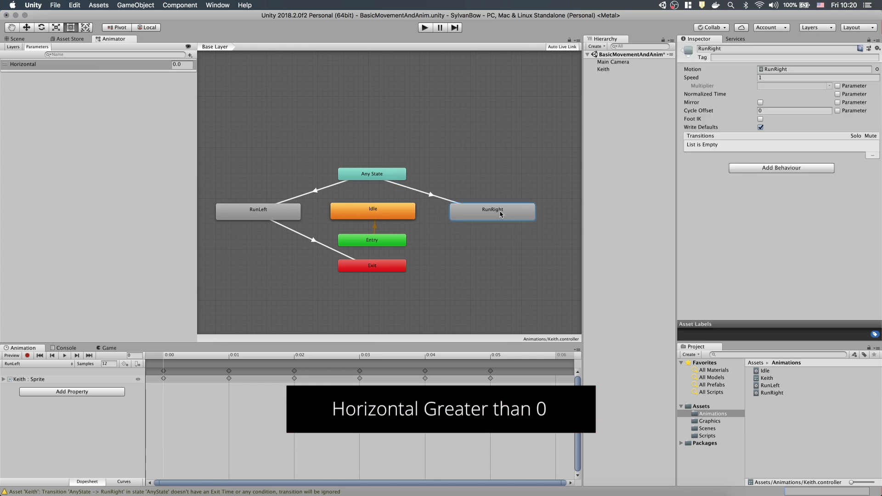
left_click(445, 232)
left_click(761, 121)
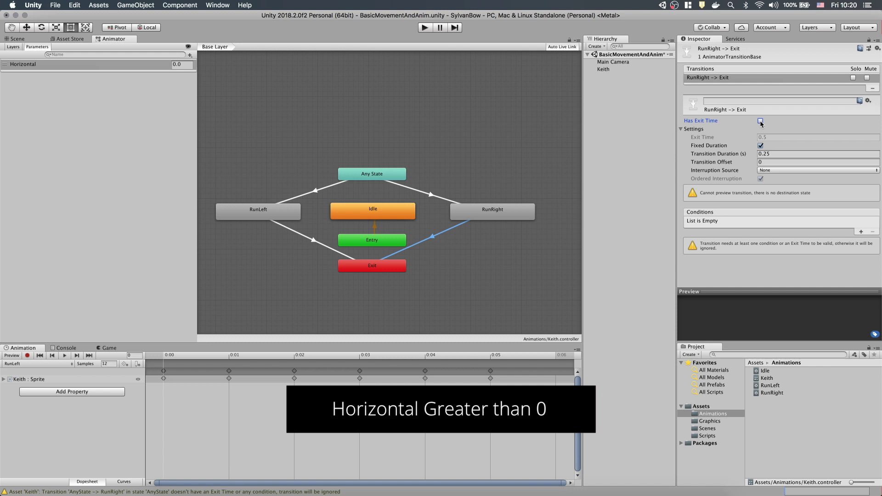
left_click(761, 146)
left_click(792, 154)
type("0")
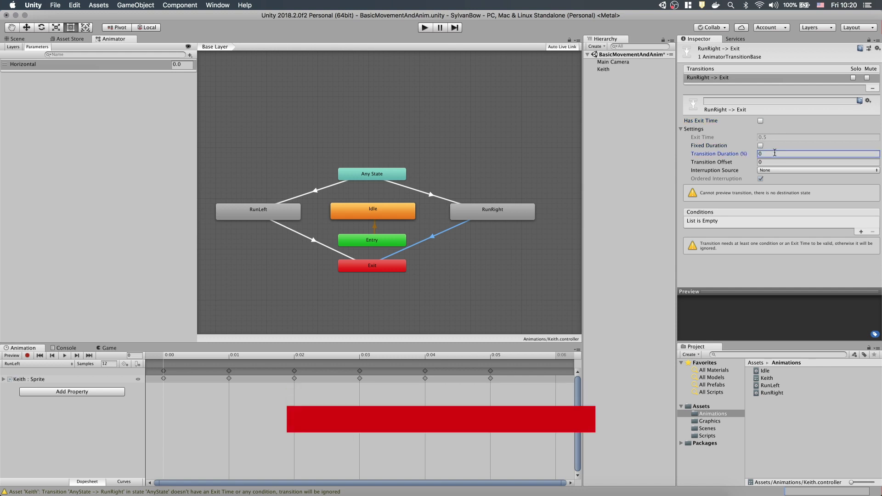
left_click(860, 231)
left_click(808, 222)
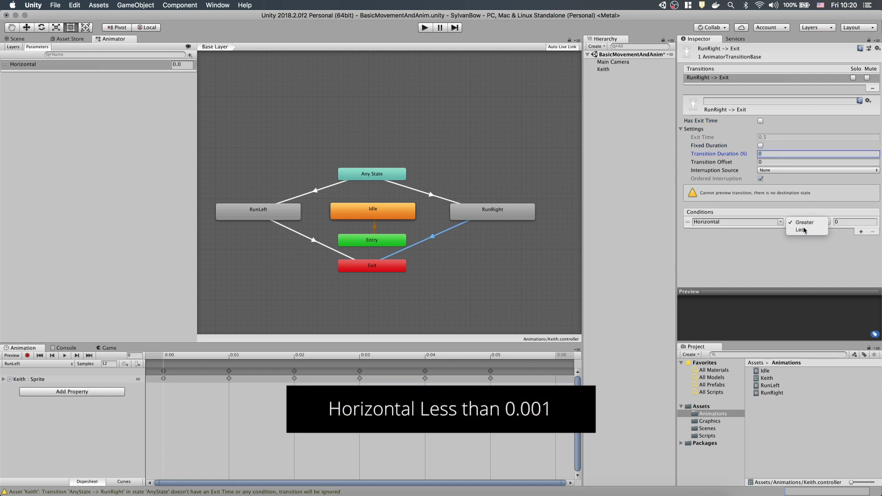
left_click(851, 222)
type("0.001")
key("Return")
- Run the game and test Keith moving left and right with the arrow keys
key("super+p")
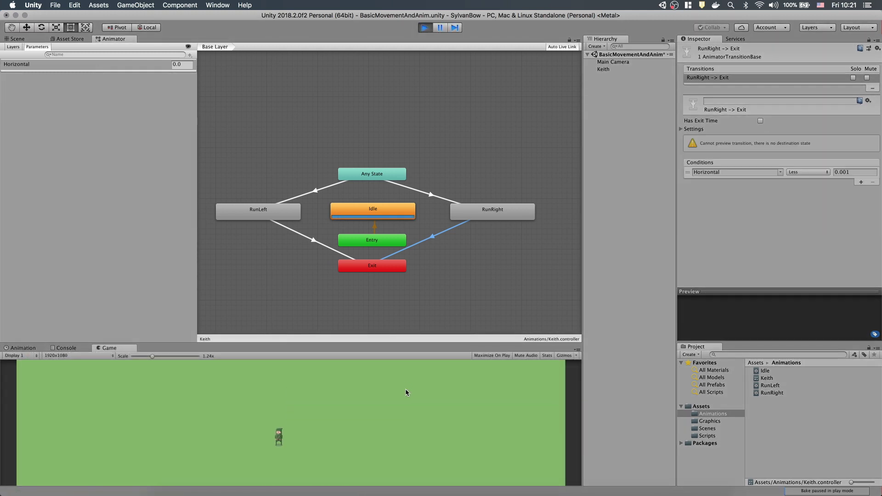
key("Left")
key("Right")
key("Left")
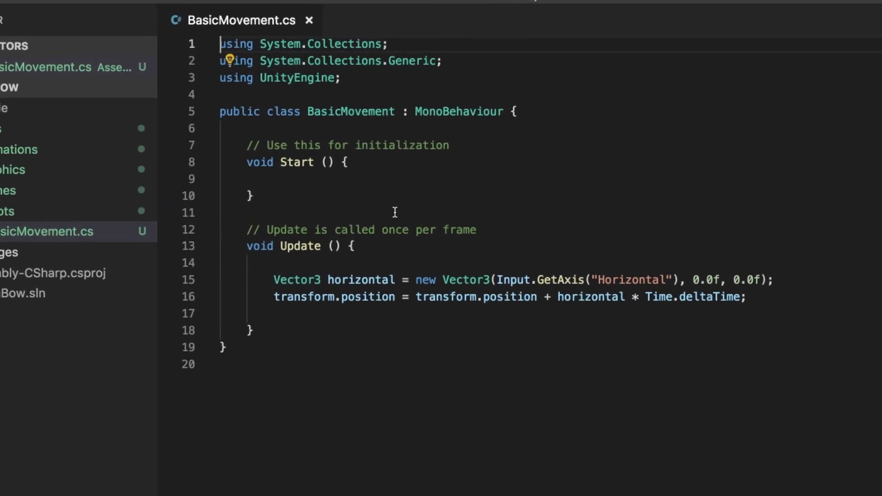
- Remove the Start method from BasicMovement.cs and add a line for 'public Animator animator;'
left_click(516, 239, "shift")
key("BackSpace")
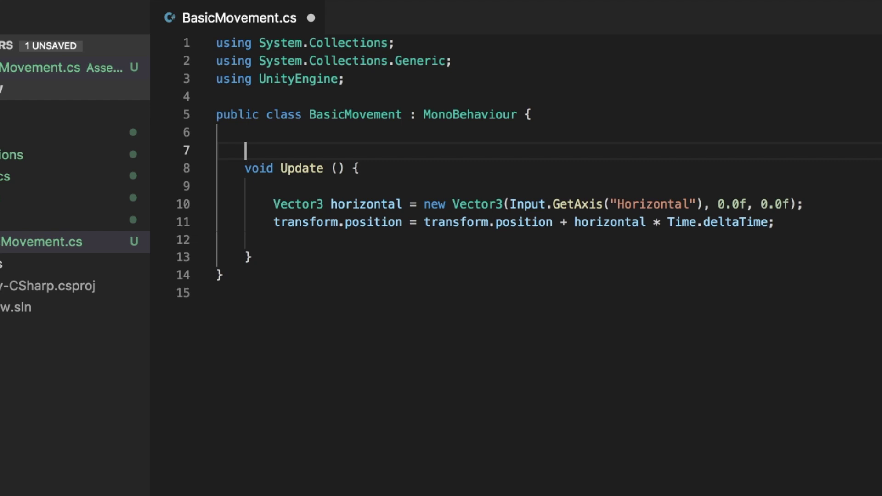
key("Return")
key("Up")
type("public Animator ani")
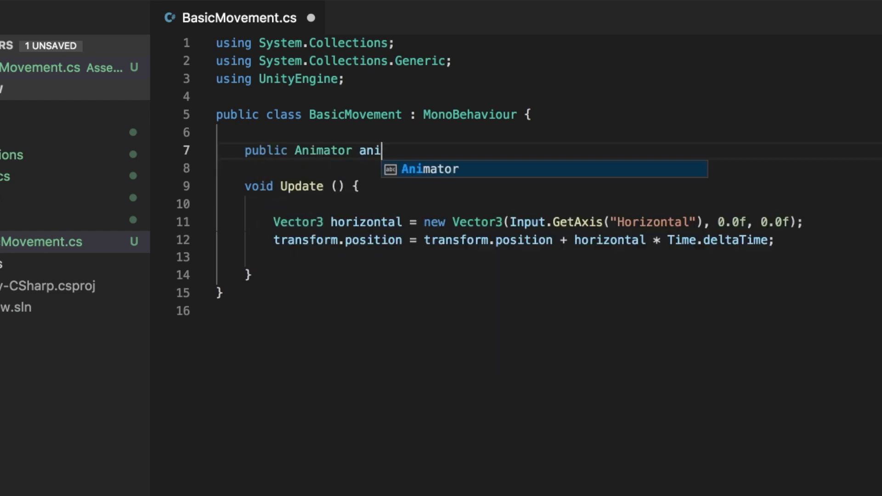
type("mator;")
- In Update, add a line for animator.SetFloat("Horizontal", Input.GetAxis("Horizontal"))
left_click(359, 203)
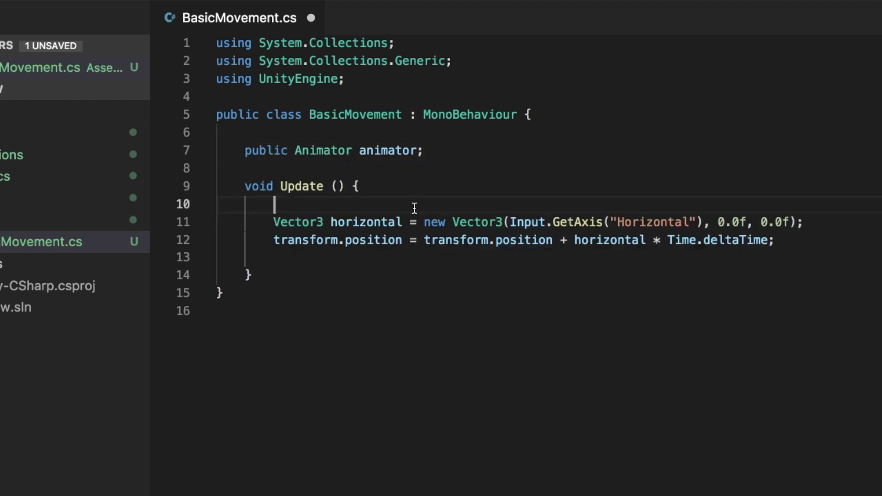
key("Return")
key("Return")
key("Up")
type("animator.SetFloat(")
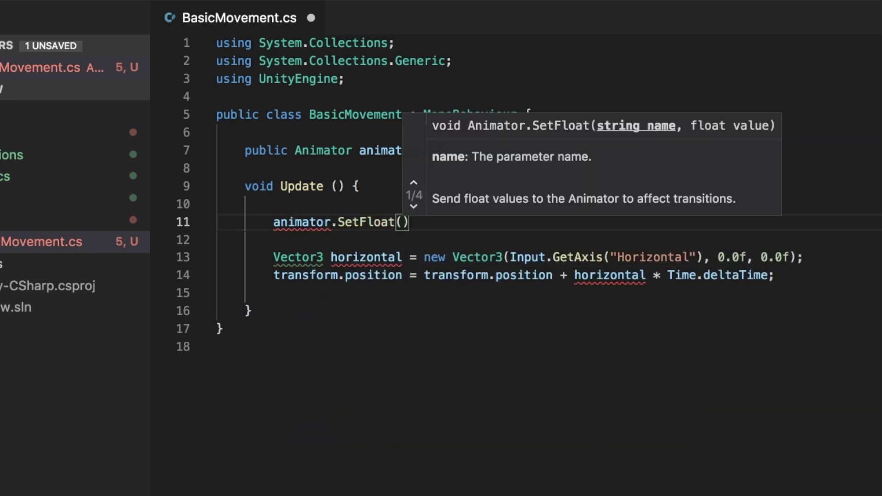
type("\"Horizontal\", Input.GetAx")
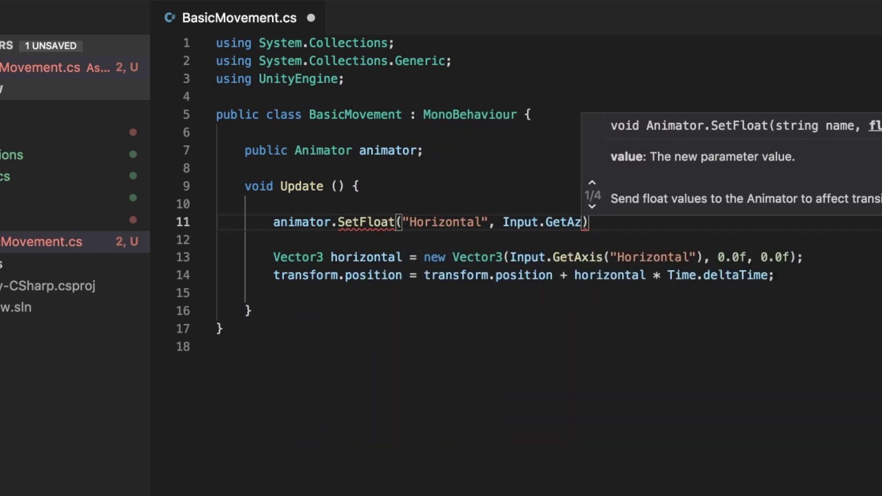
type("is(\"Horizontal\"")
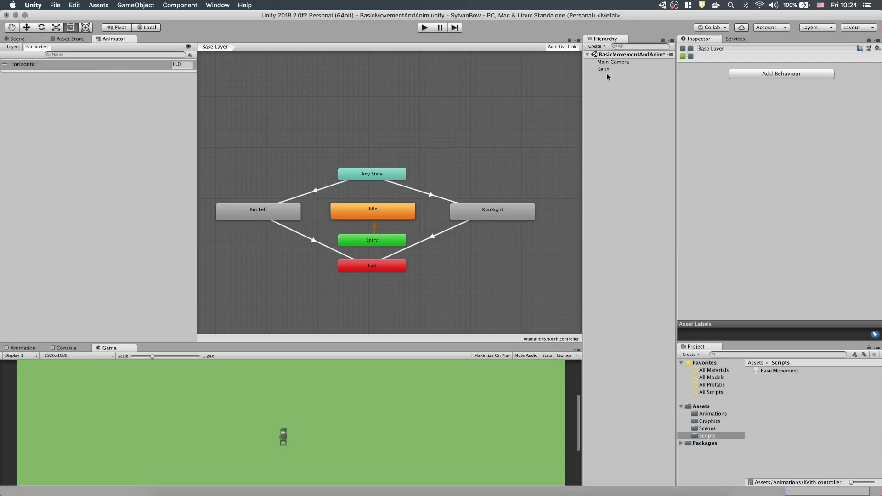
- Drag Keith's Animator component into his Basic Movement script's Animator field
left_click(604, 69)
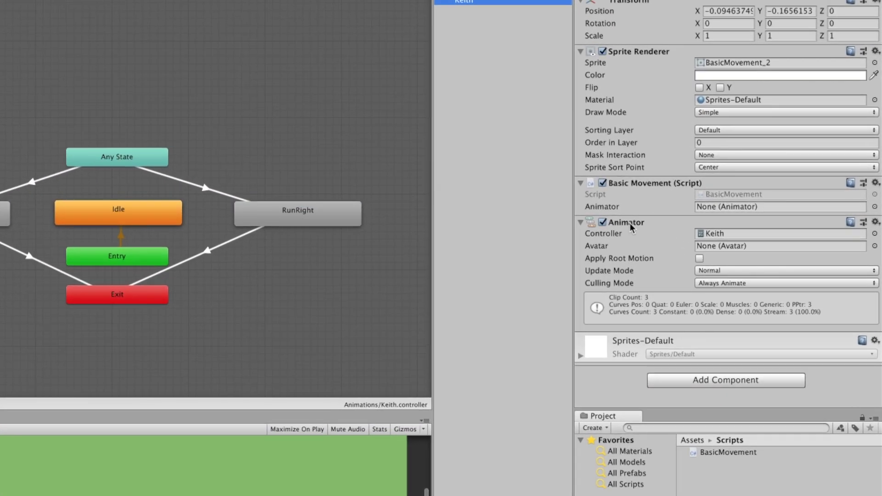
left_click_drag(635, 223, 715, 208)
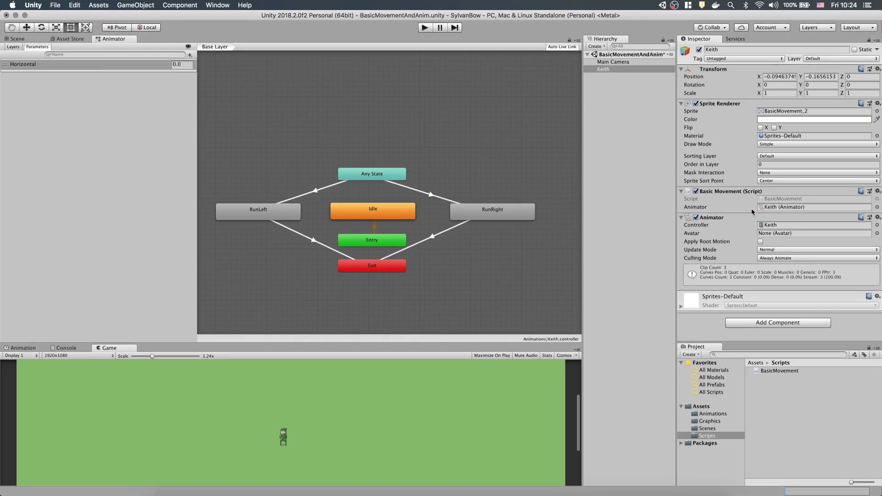
- Play the game and run Keith left and right with the arrow keys to test his animations
key("super+p")
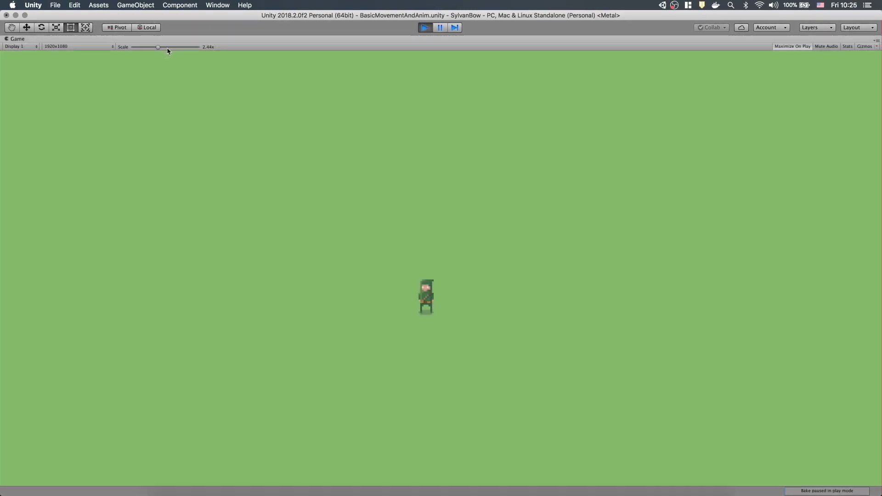
key("Left")
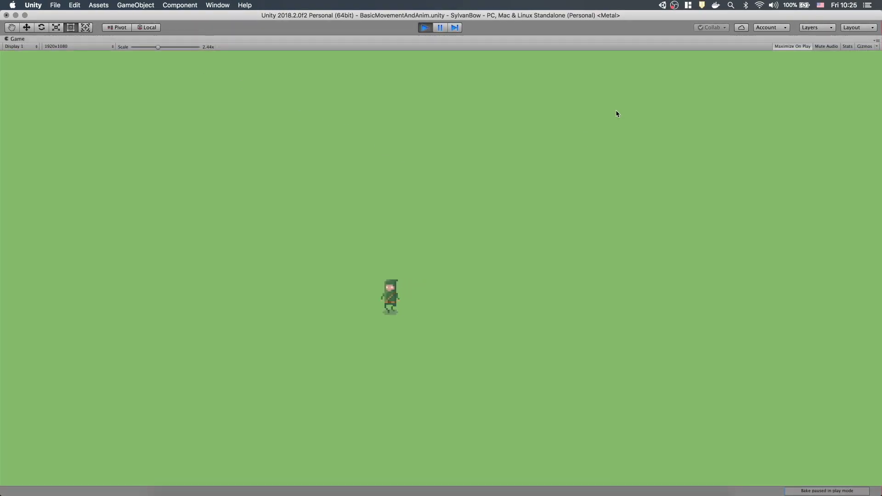
key("Right")
key("Left")
key("Right")
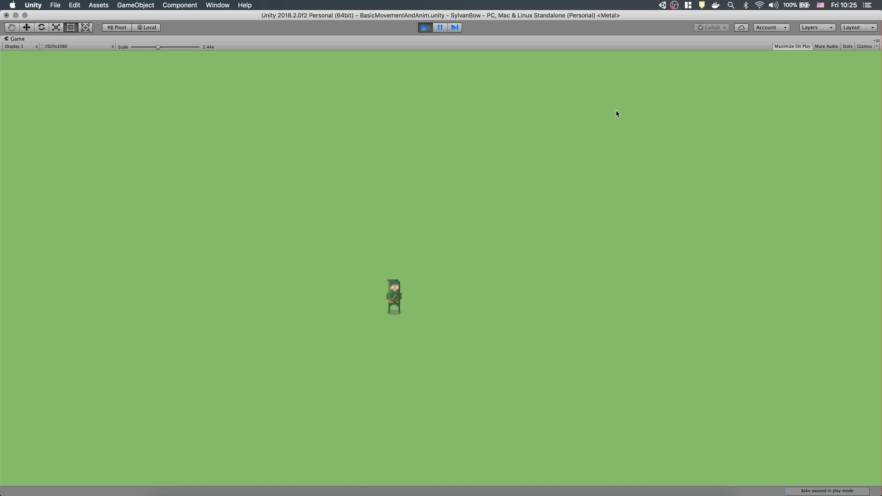